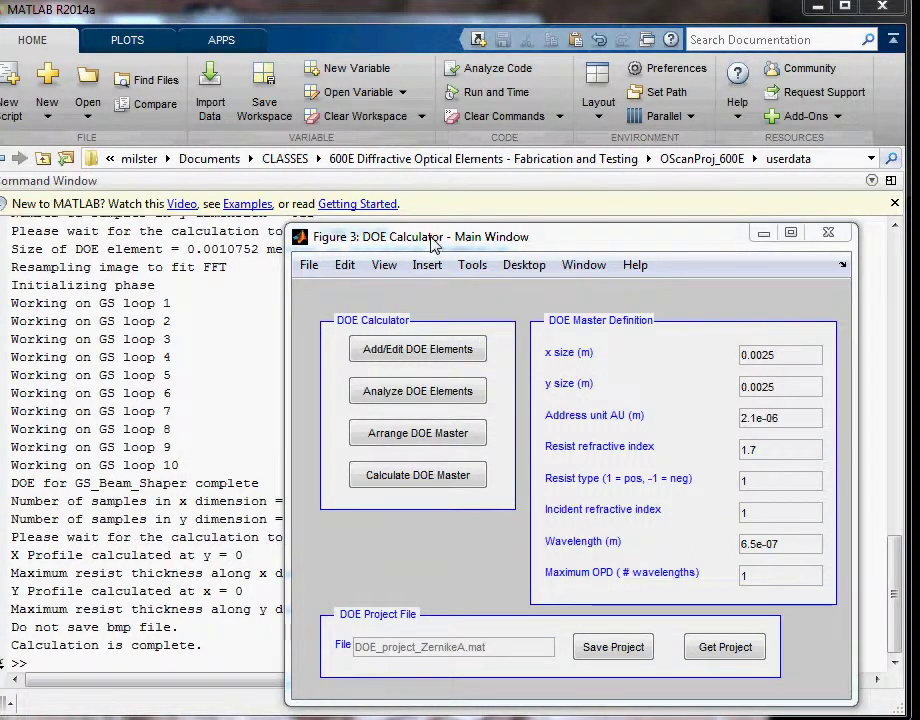
- Move the DOE Calculator window higher on the screen
drag(433, 245, 420, 143)
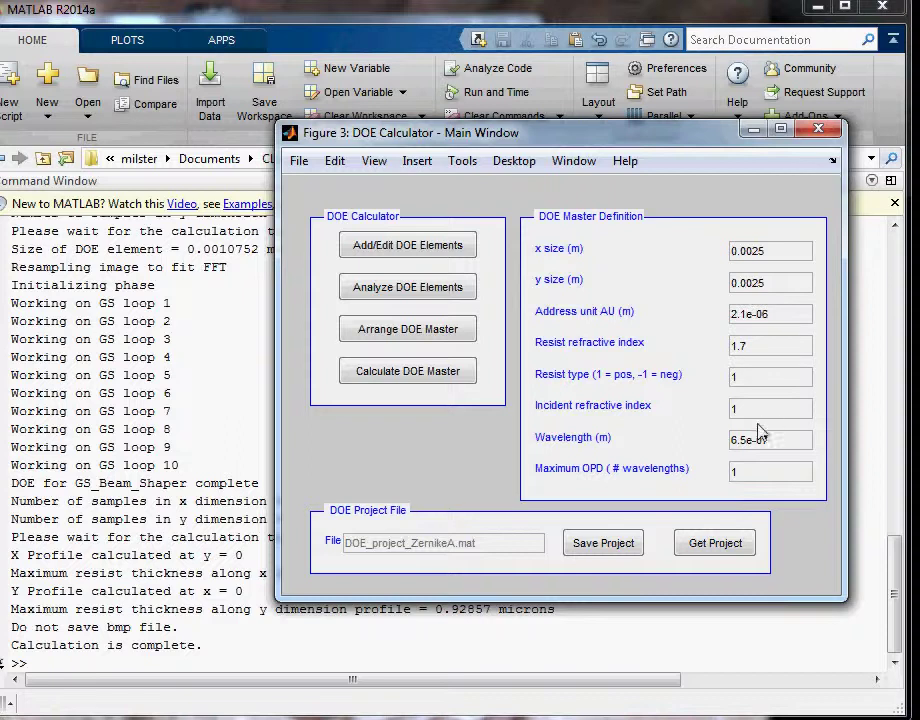
- In the DOE element list, append a second GS Beam Shaper element
click(372, 254)
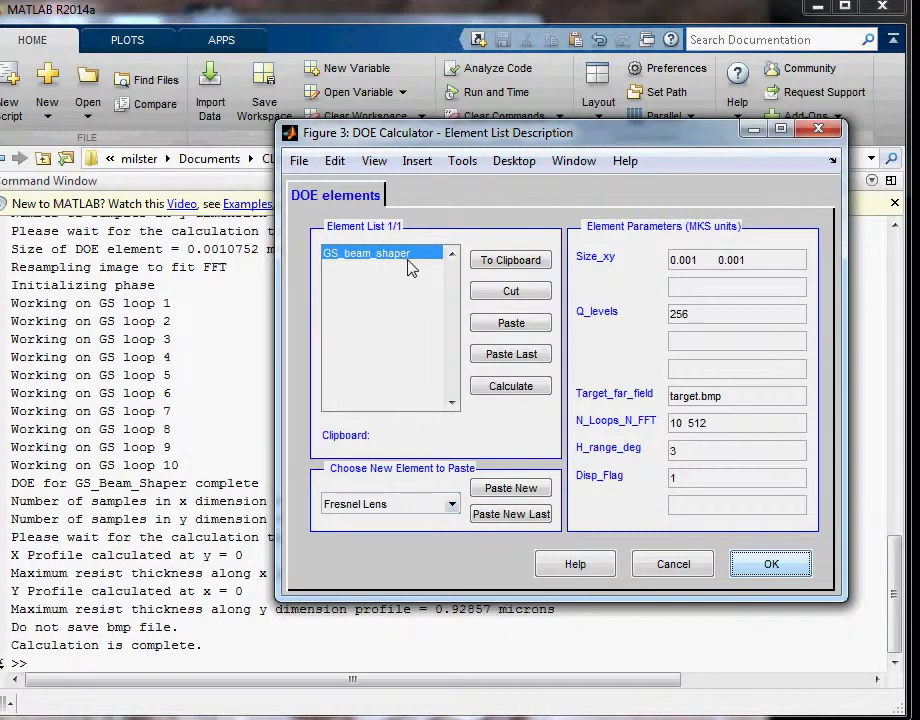
click(452, 505)
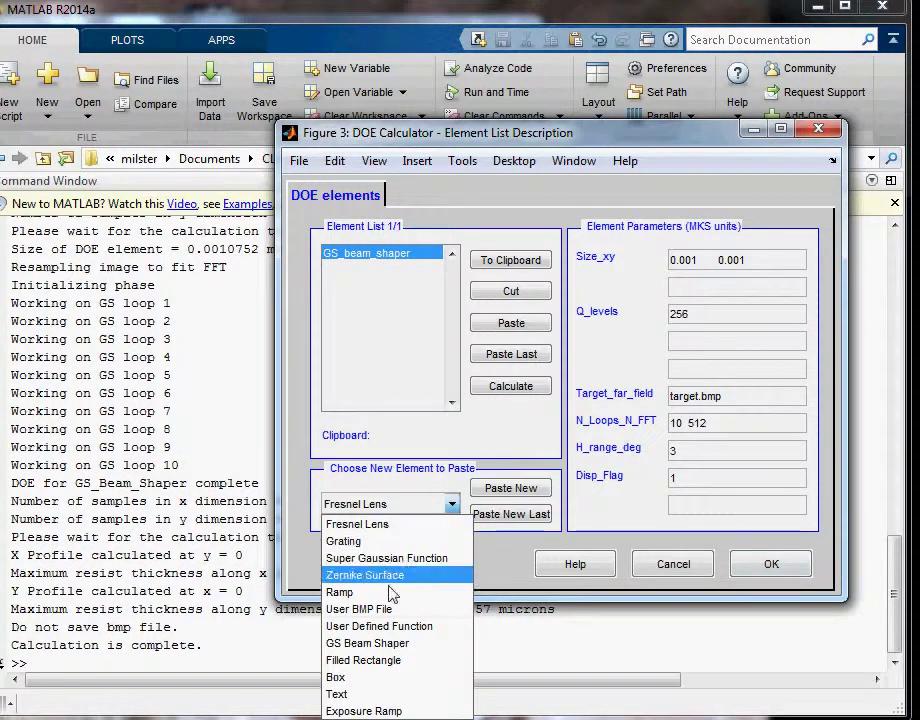
click(388, 645)
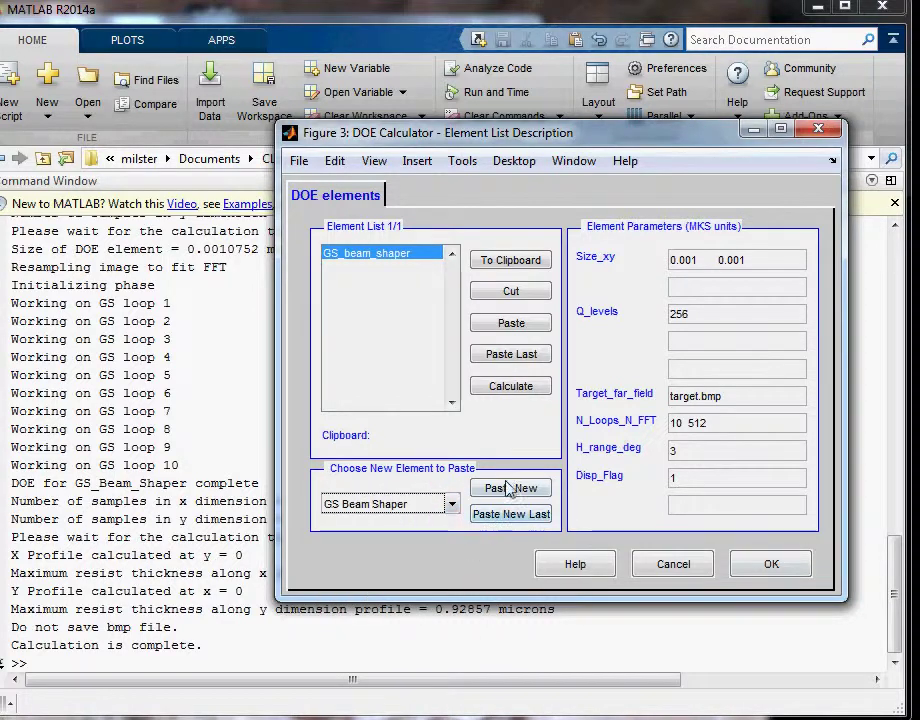
click(500, 514)
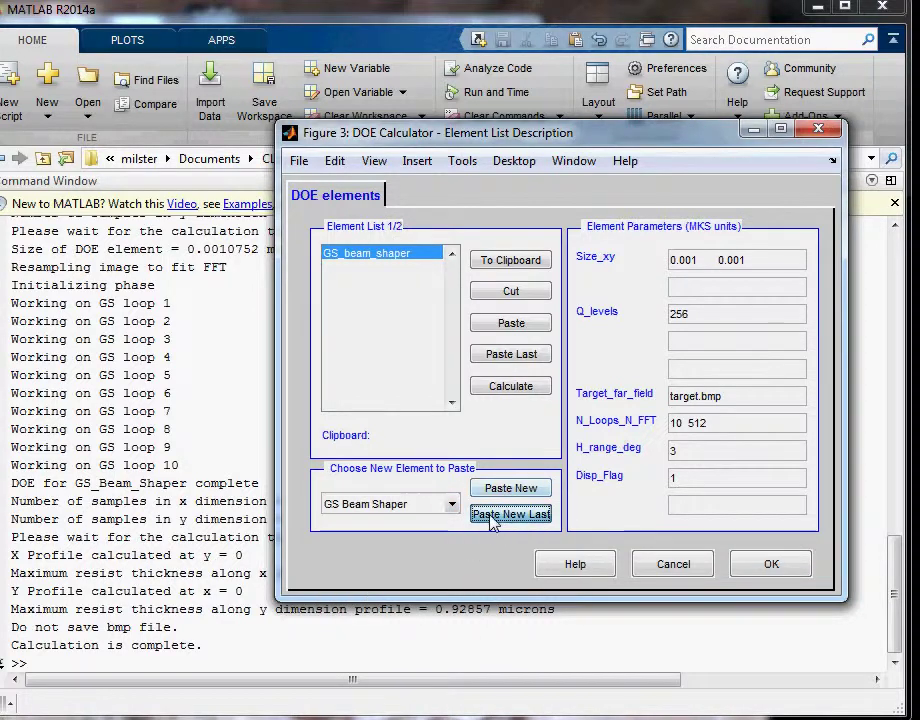
click(371, 270)
- Cut the duplicate GS_beam_shaper entry to the clipboard, then select the remaining one
click(374, 258)
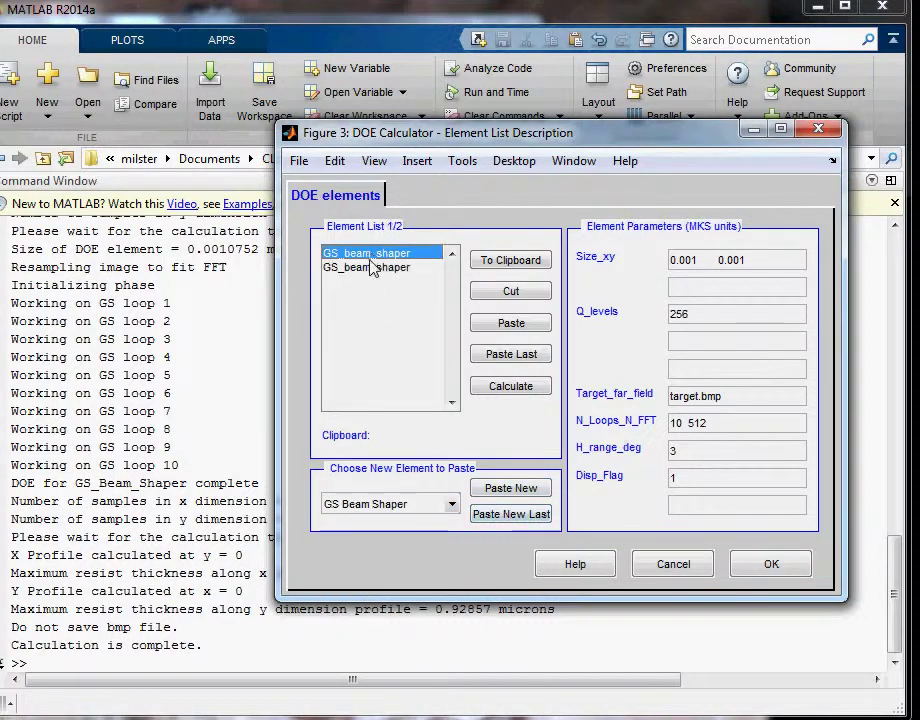
click(376, 267)
click(373, 258)
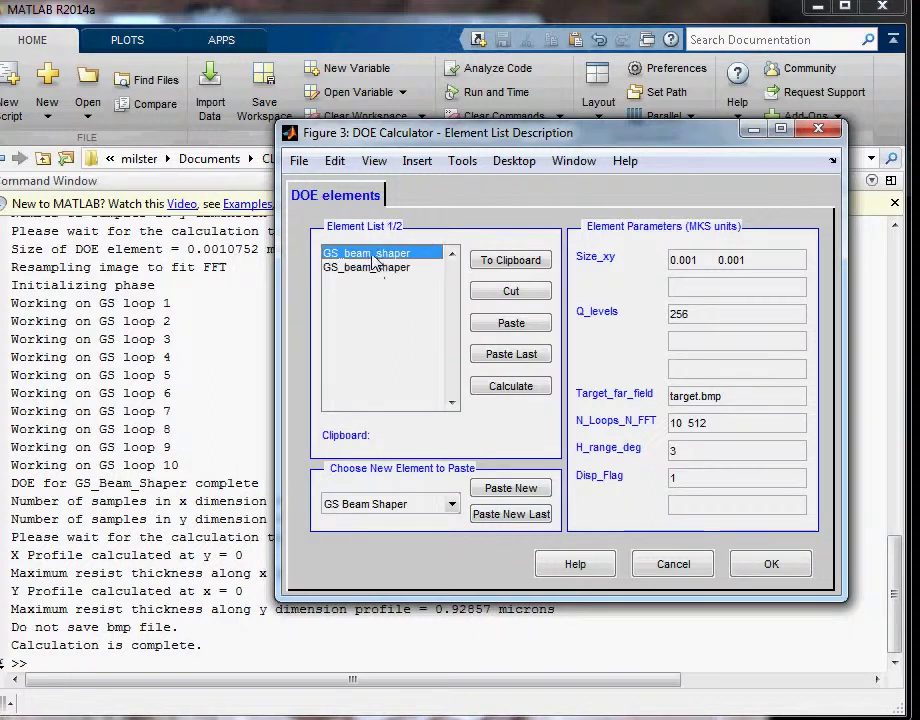
click(510, 292)
click(359, 257)
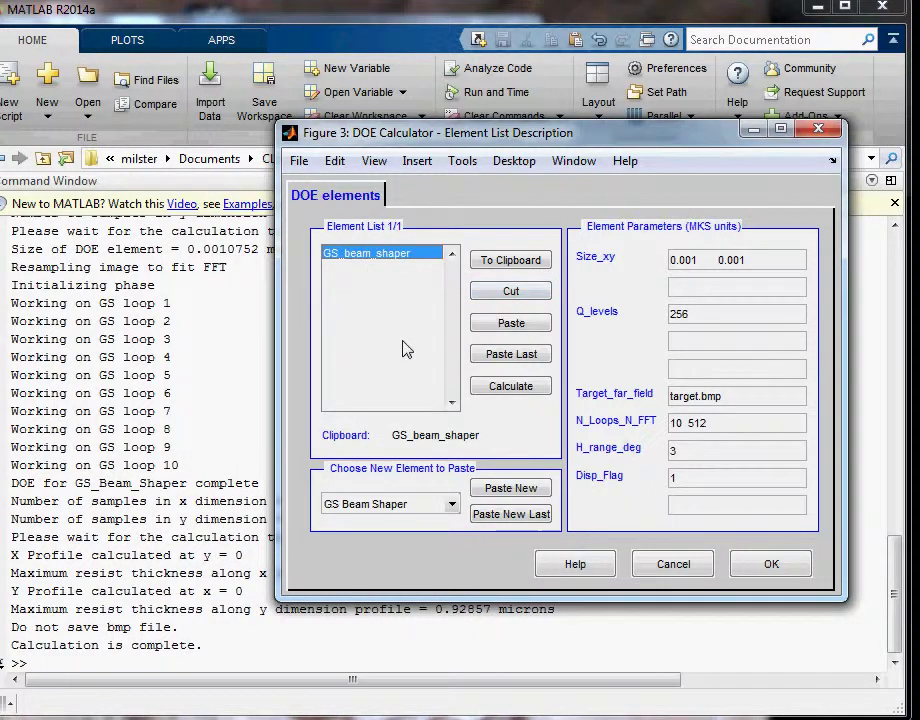
click(511, 323)
key(alt+Tab)
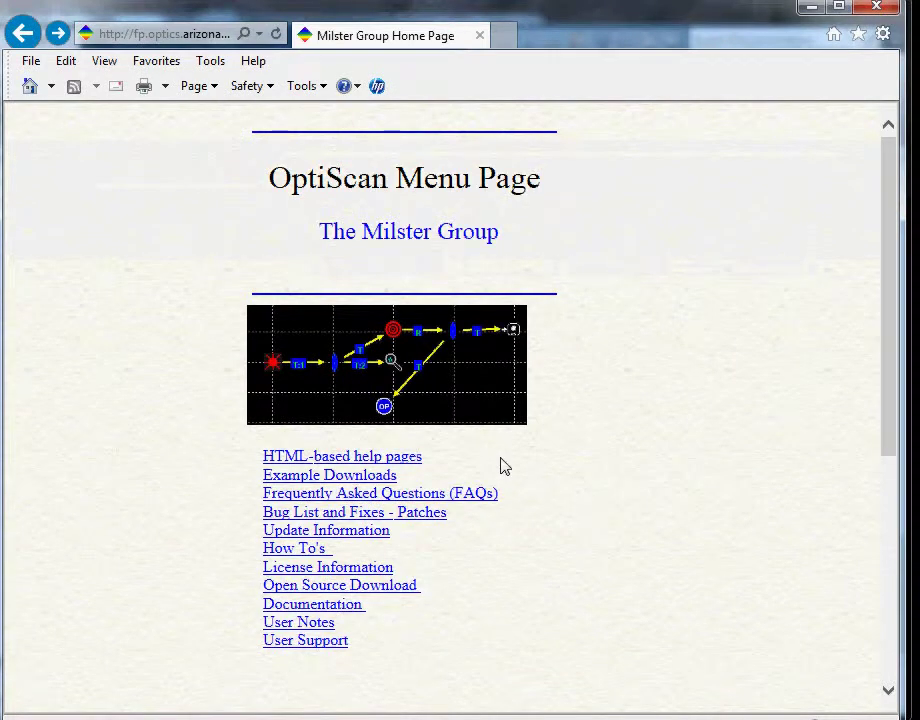
- Open 'The DOE and CGH calculator' PDF from the OptiScan Documentation page
click(294, 608)
click(110, 288)
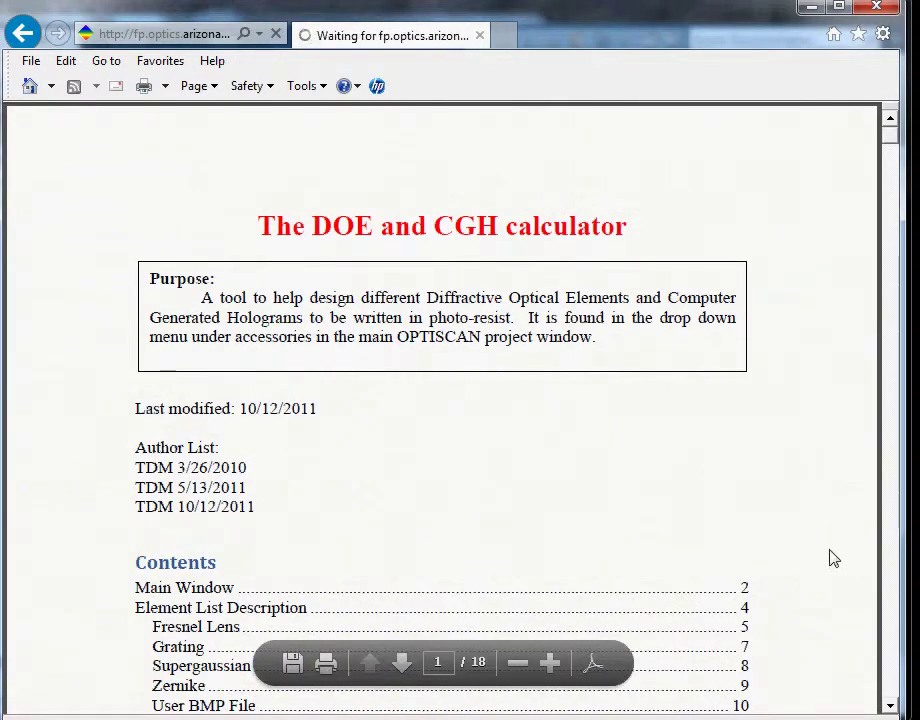
- Scroll the PDF past the Contents to the GS Beam Shaper table on page 13
scroll(822, 557, down, 3)
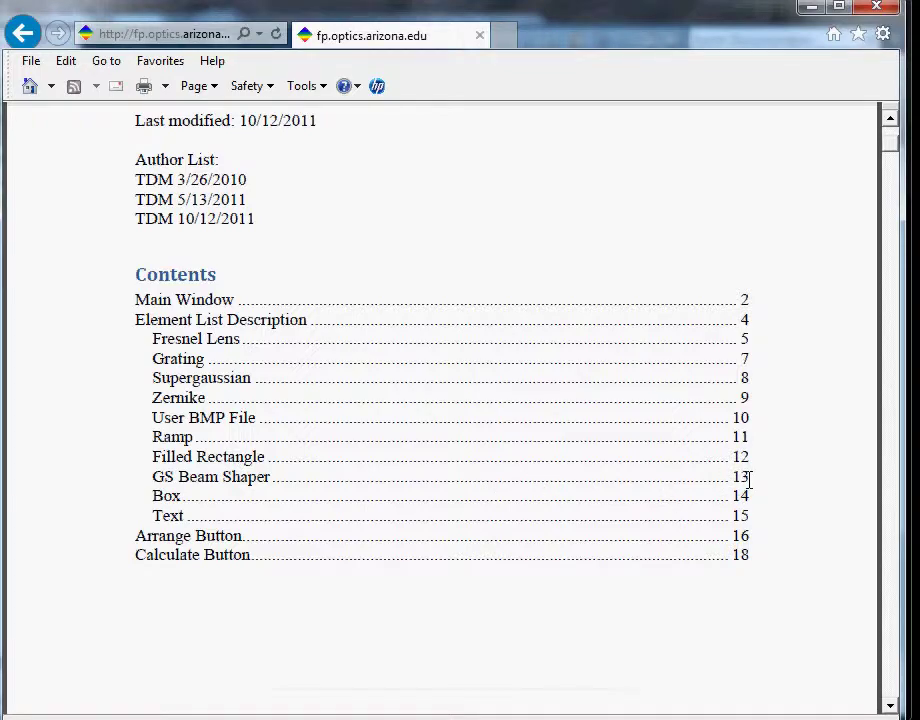
scroll(750, 480, down, 20)
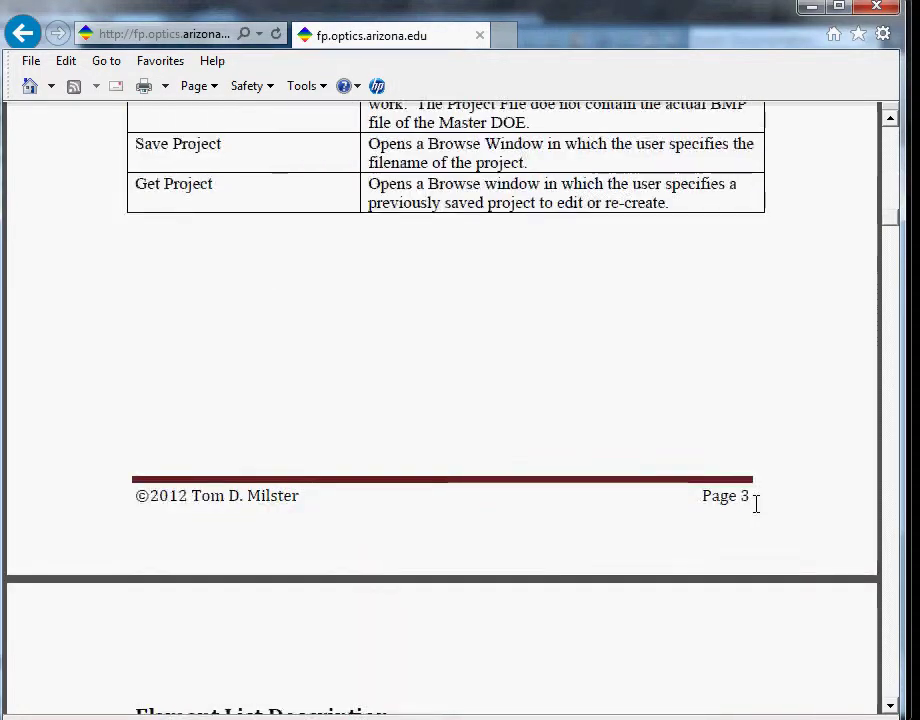
scroll(756, 504, down, 20)
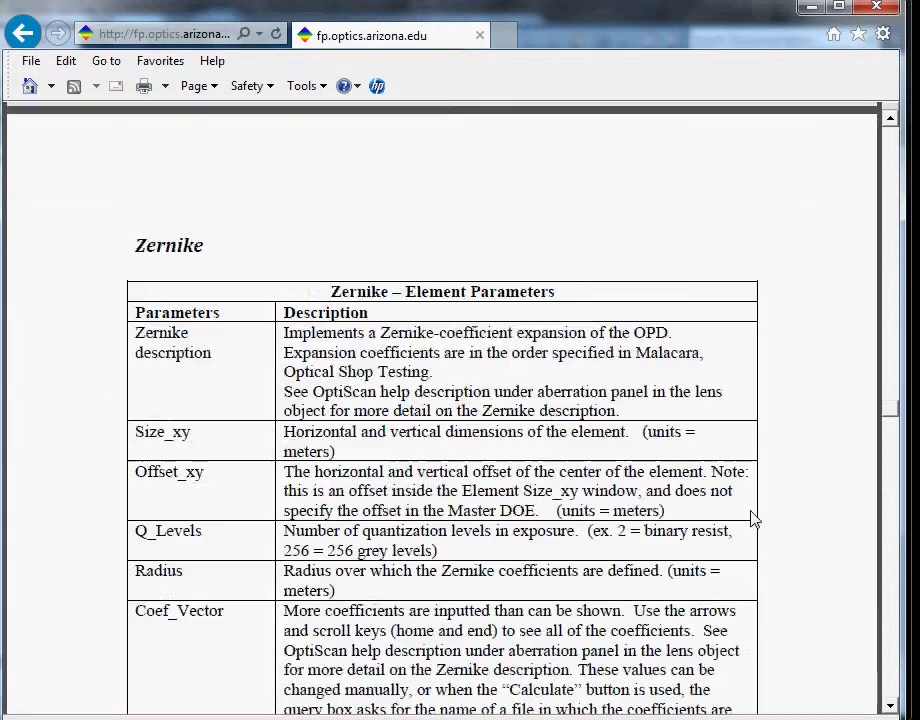
scroll(755, 518, down, 15)
scroll(754, 519, down, 10)
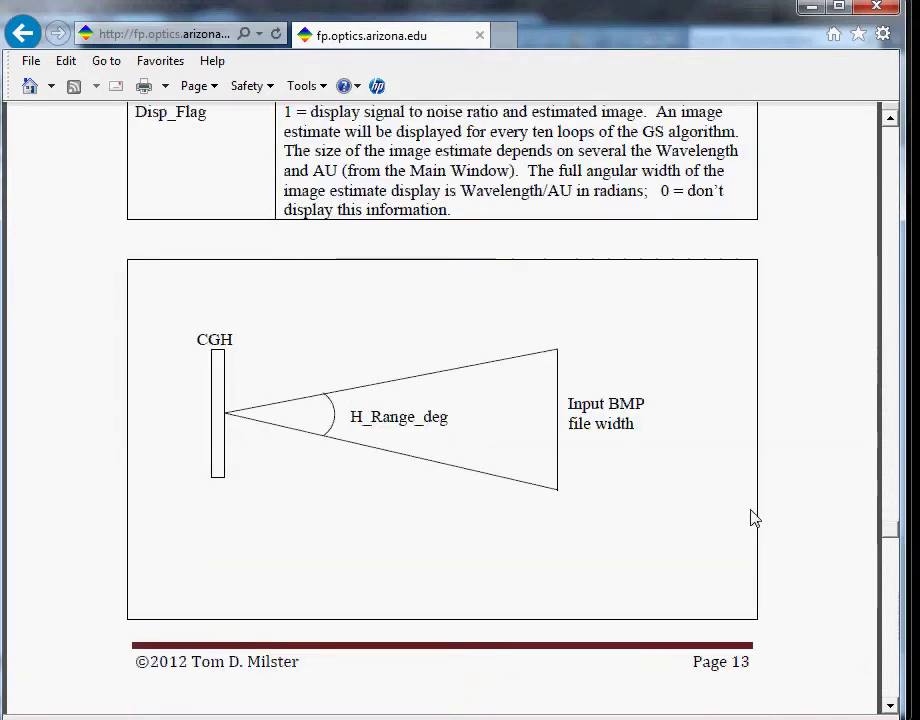
scroll(752, 515, up, 5)
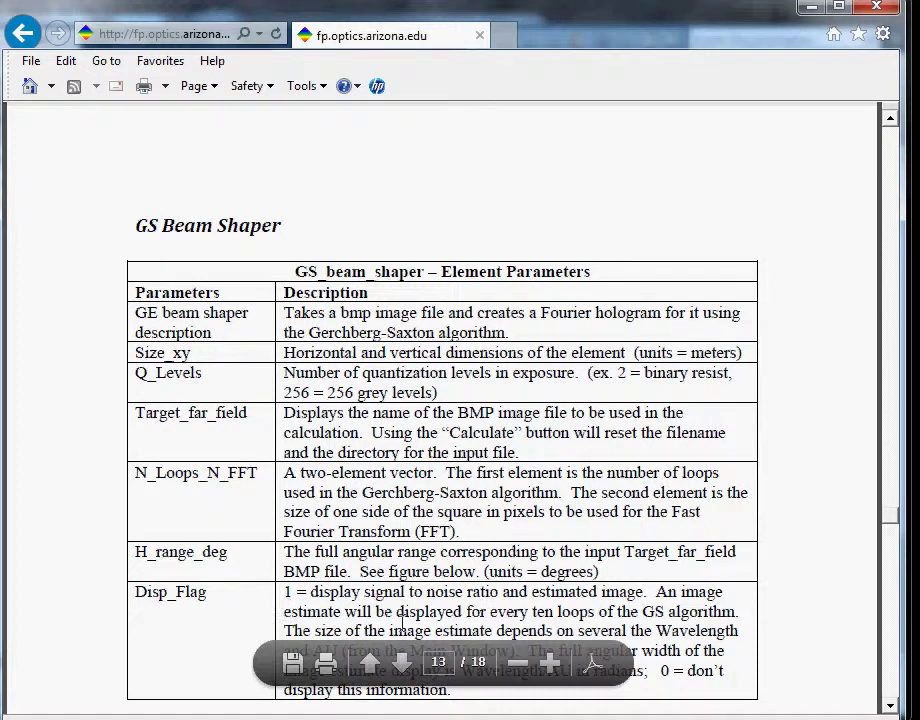
- Read the GS_beam_shaper parameters and H_Range_deg figure, then switch back to MATLAB
scroll(480, 558, down, 1)
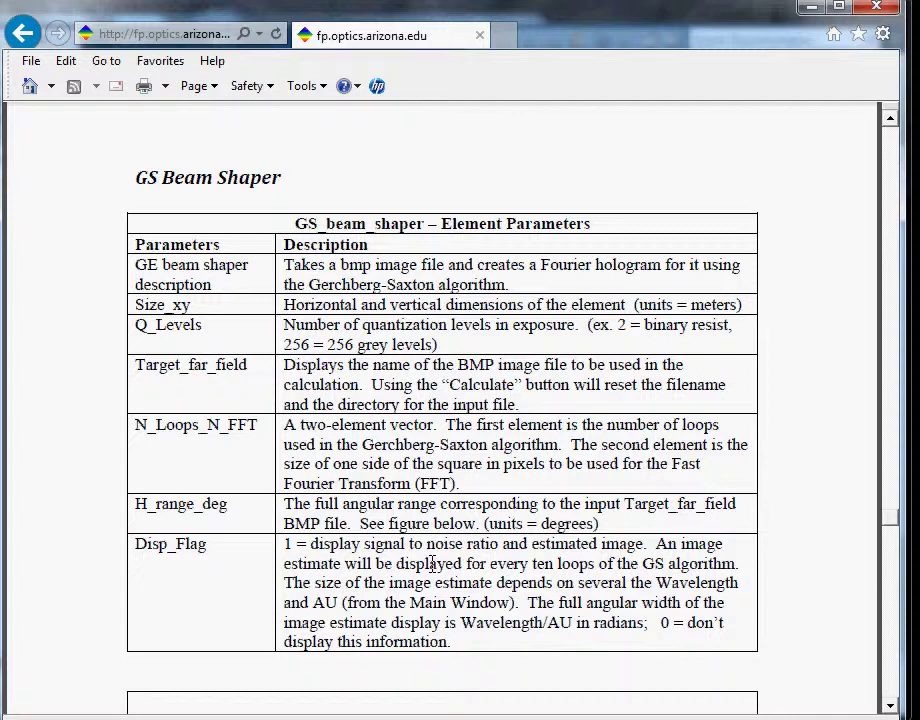
scroll(432, 565, down, 2)
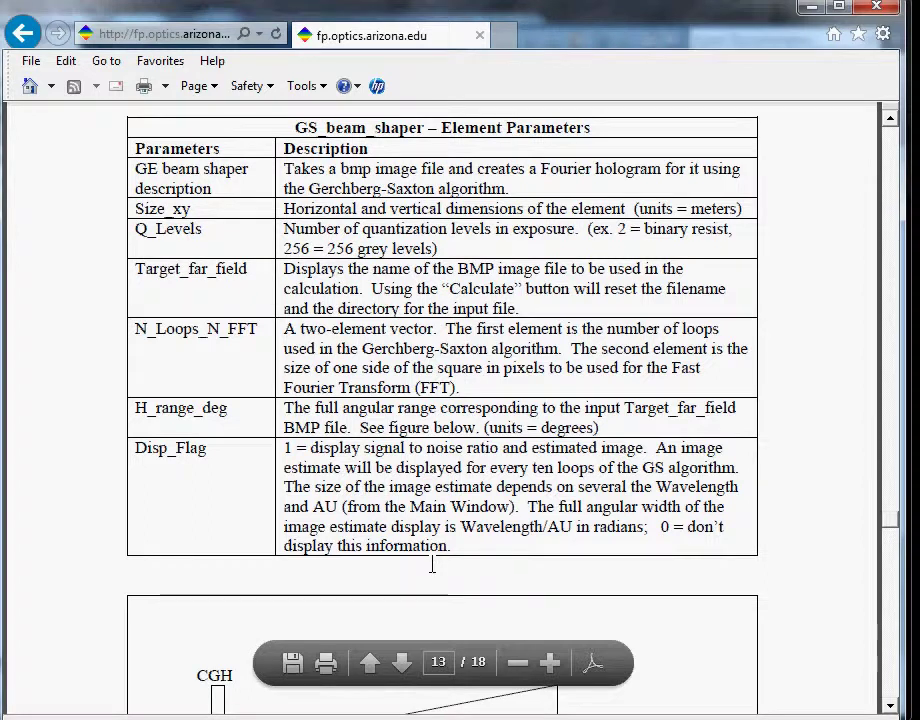
scroll(452, 508, down, 4)
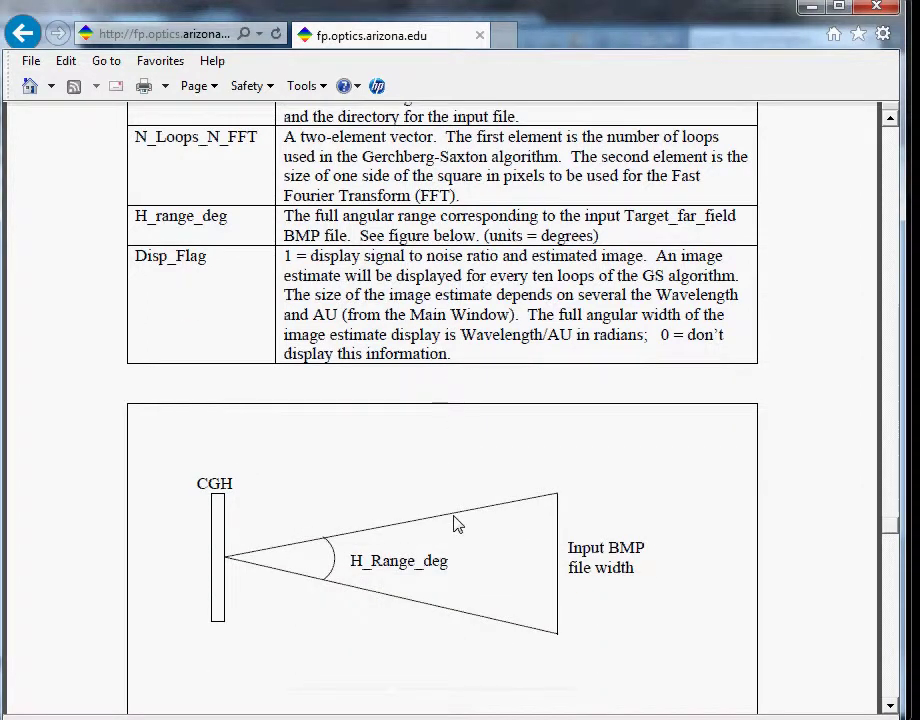
scroll(455, 525, down, 1)
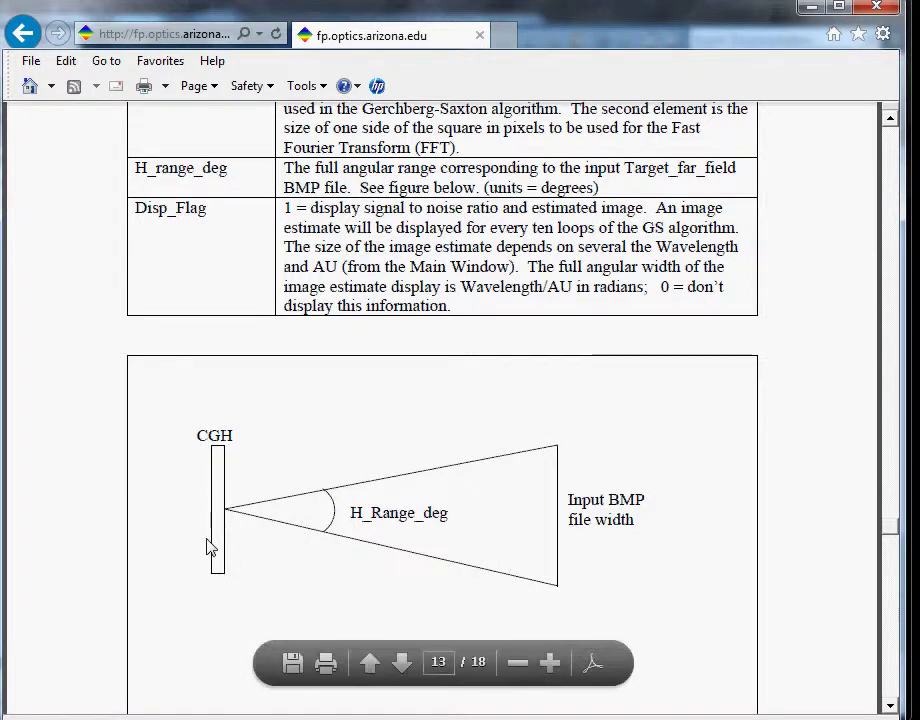
scroll(242, 349, up, 5)
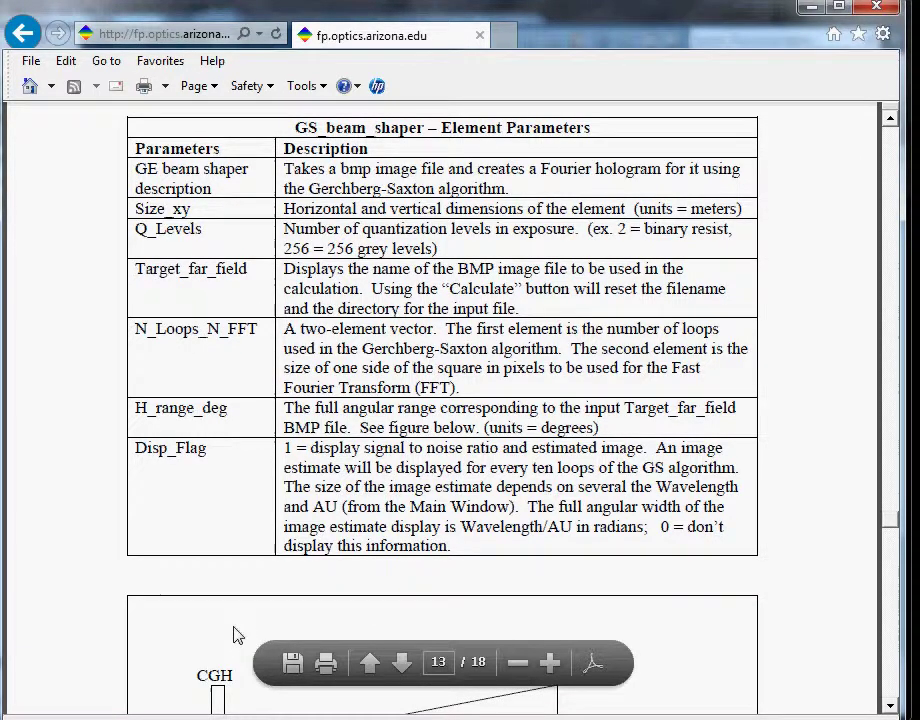
scroll(193, 614, down, 2)
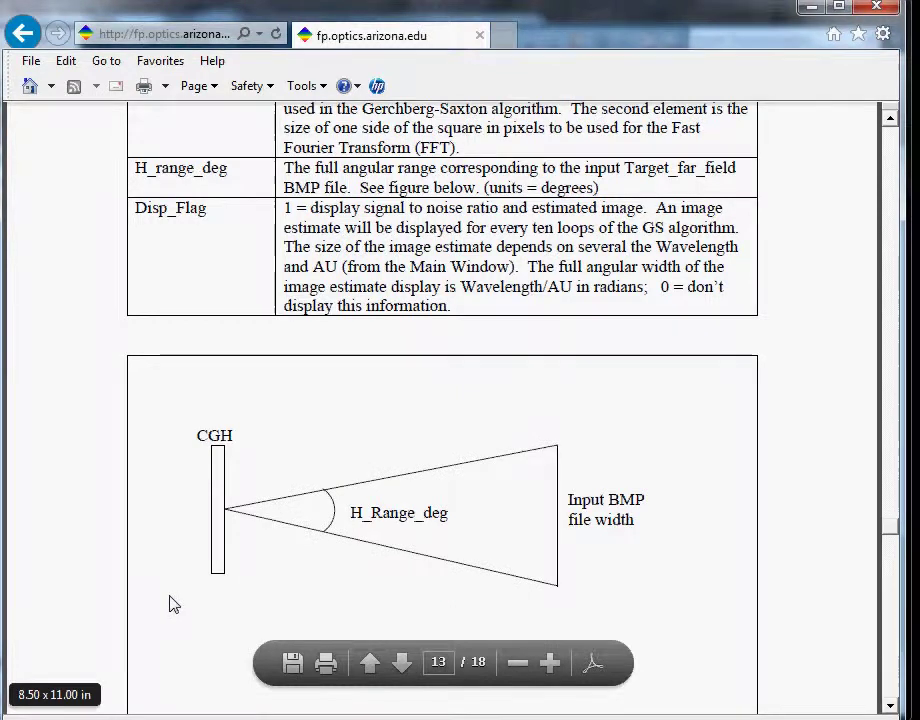
scroll(173, 604, down, 1)
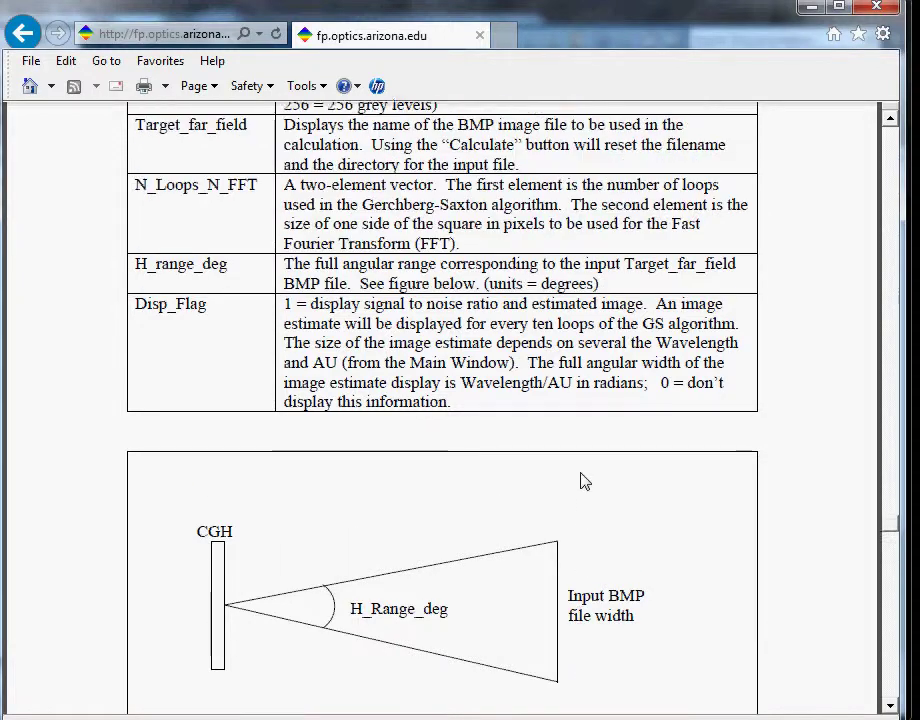
scroll(580, 485, up, 5)
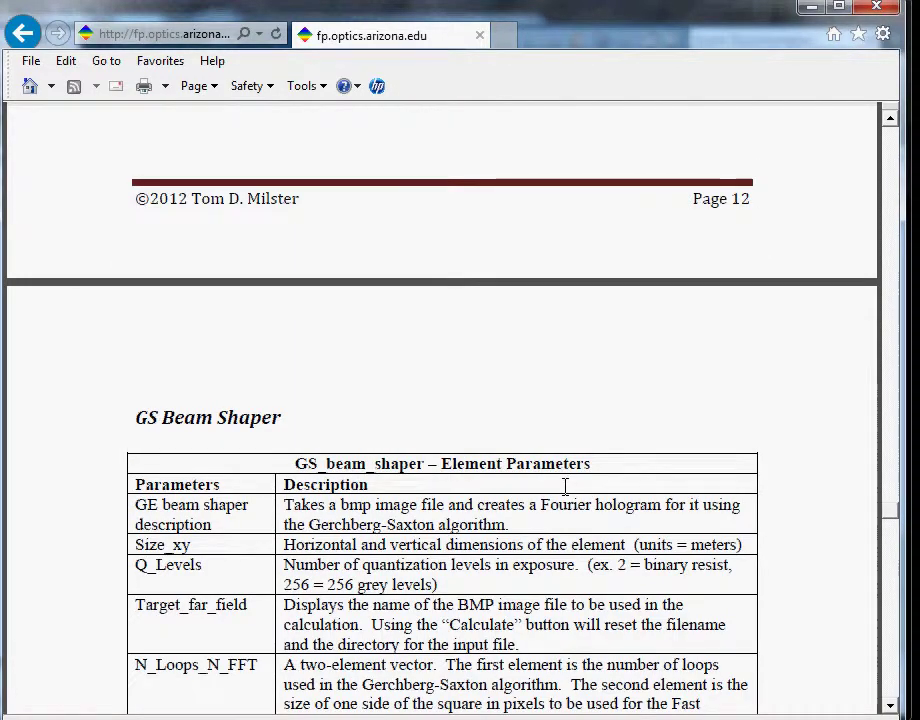
scroll(564, 487, down, 2)
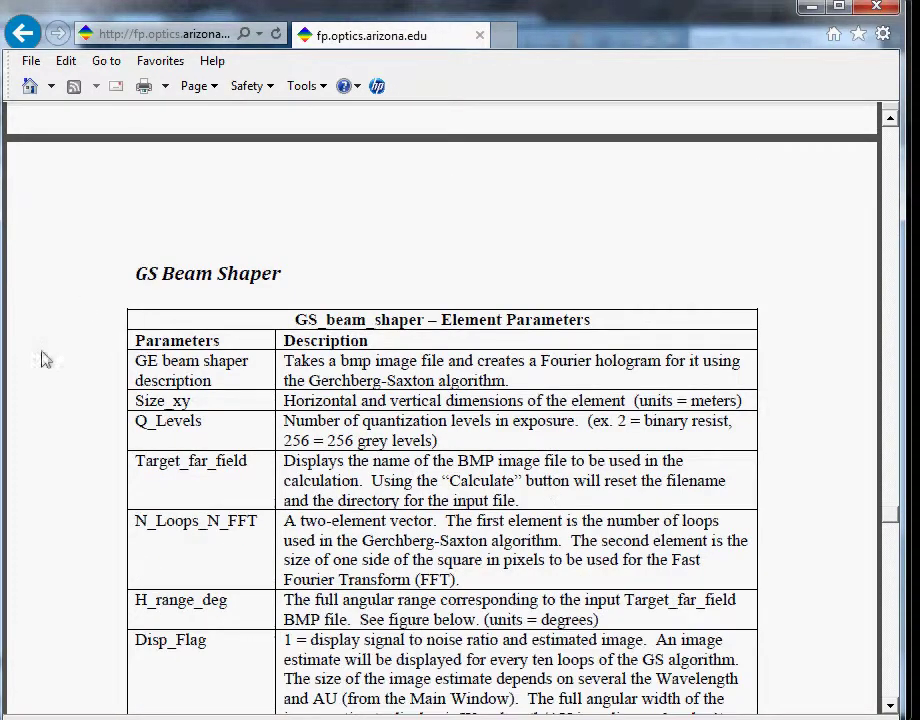
click(3, 663)
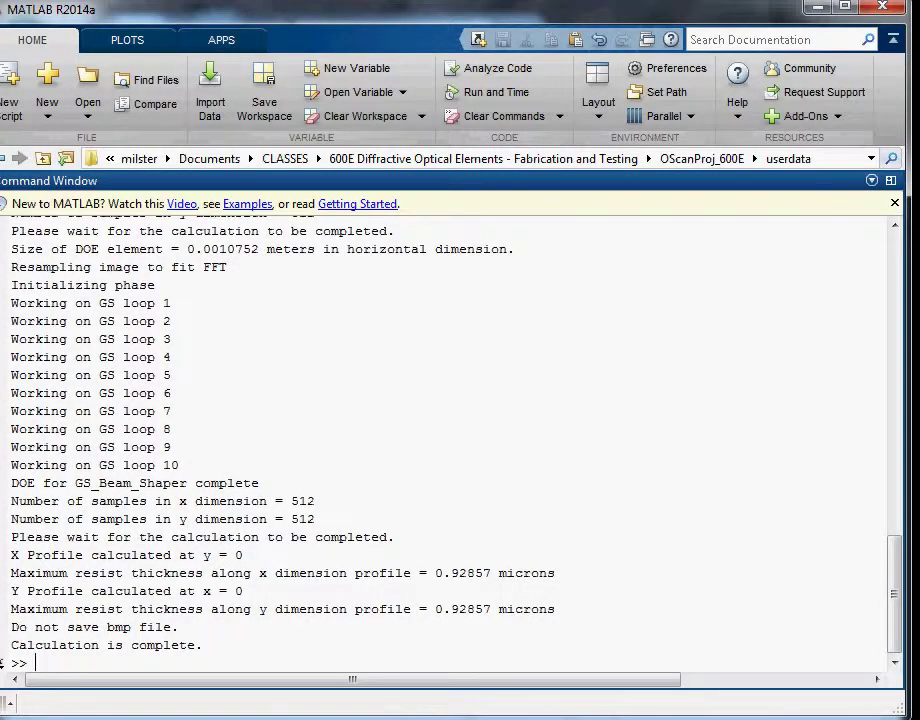
- Confirm the Element List Description with OK and bring the MATLAB Command Window forward
click(3, 663)
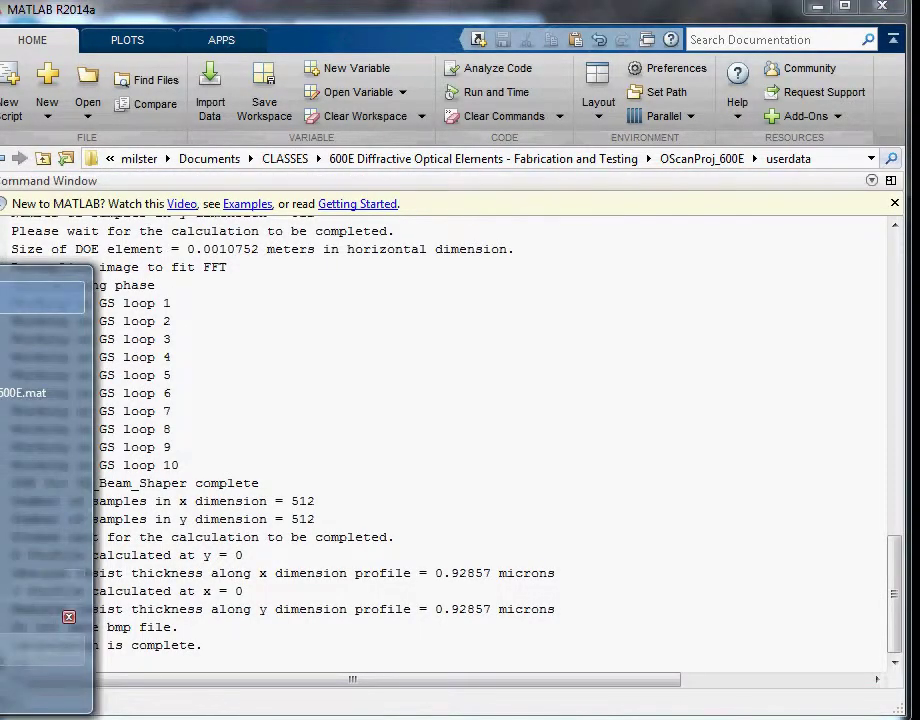
key(alt+Tab)
key(alt+Tab)
key(alt+Tab)
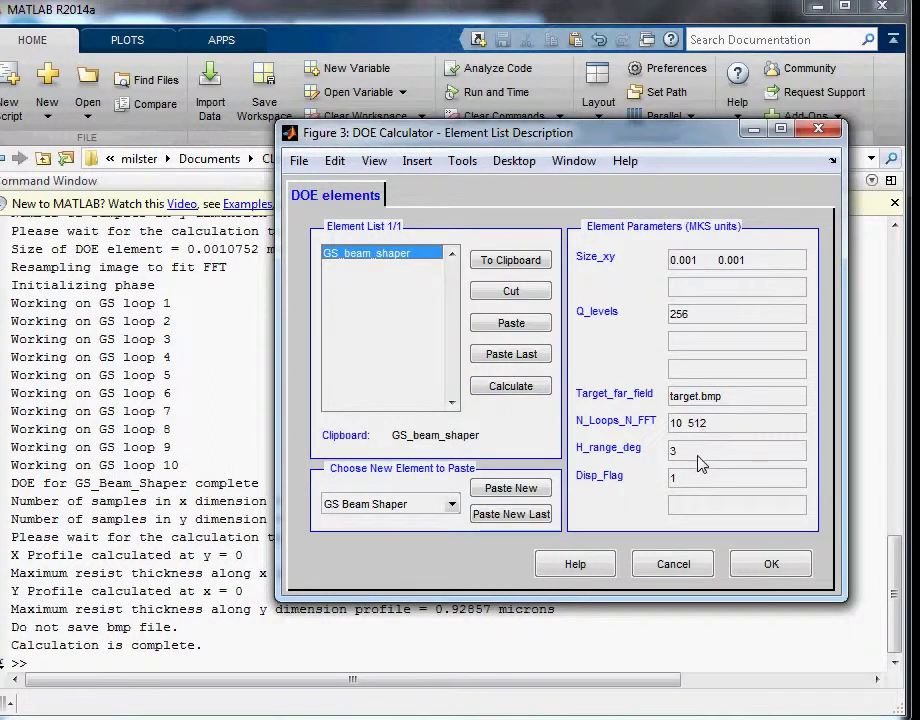
click(755, 566)
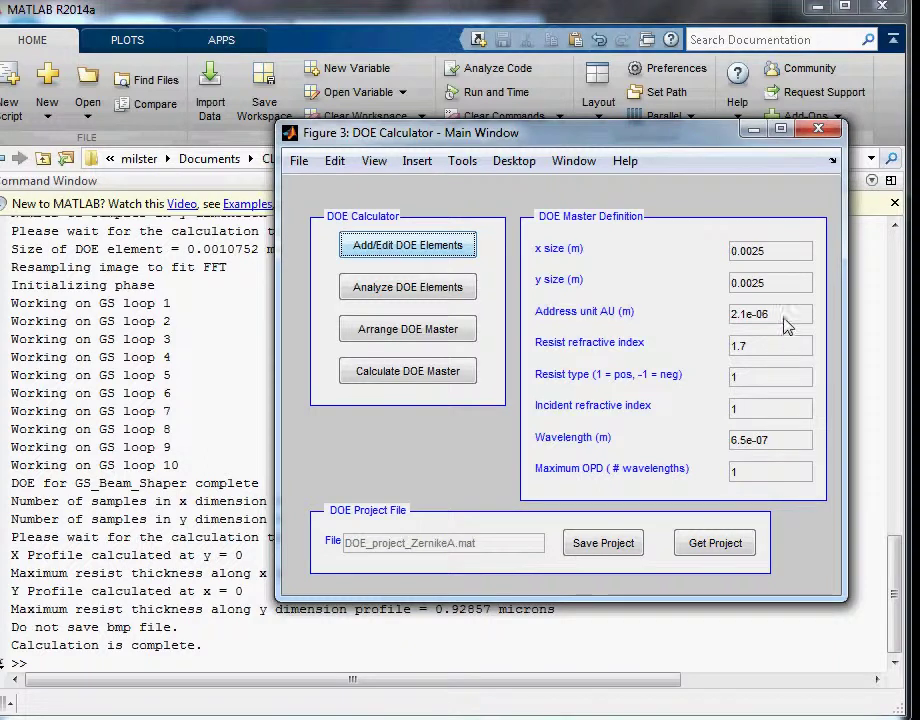
click(137, 666)
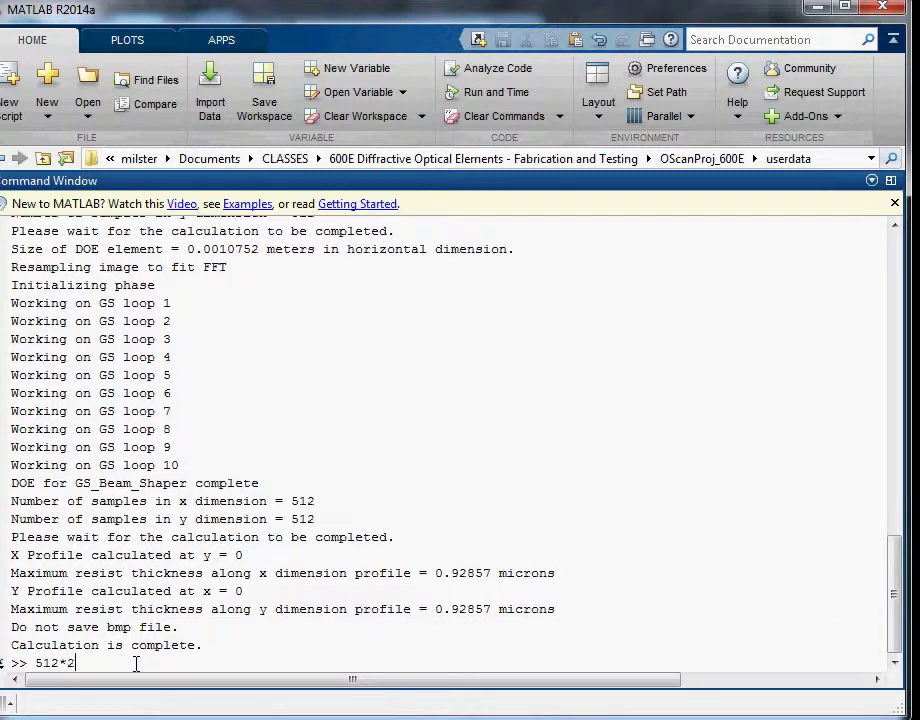
- Compute 512*2.1e-6 (0.0011 m) and the doubled diffraction angle asin(650e-9/2.1e-6), giving 36.0611°
key(Return)
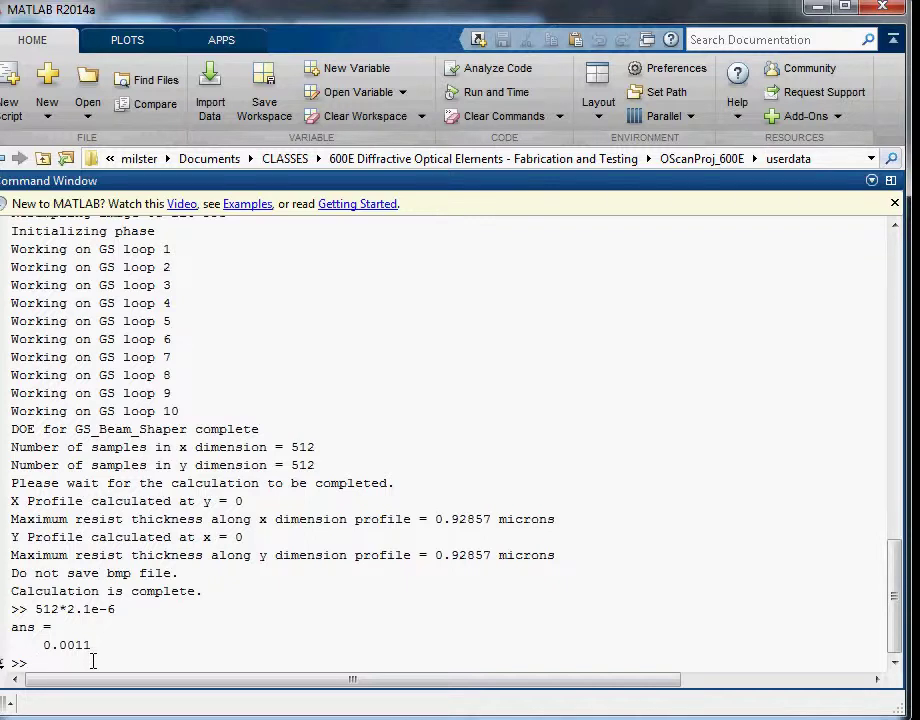
text(aisnin())
key(Left)
text(650e-9/2.1)
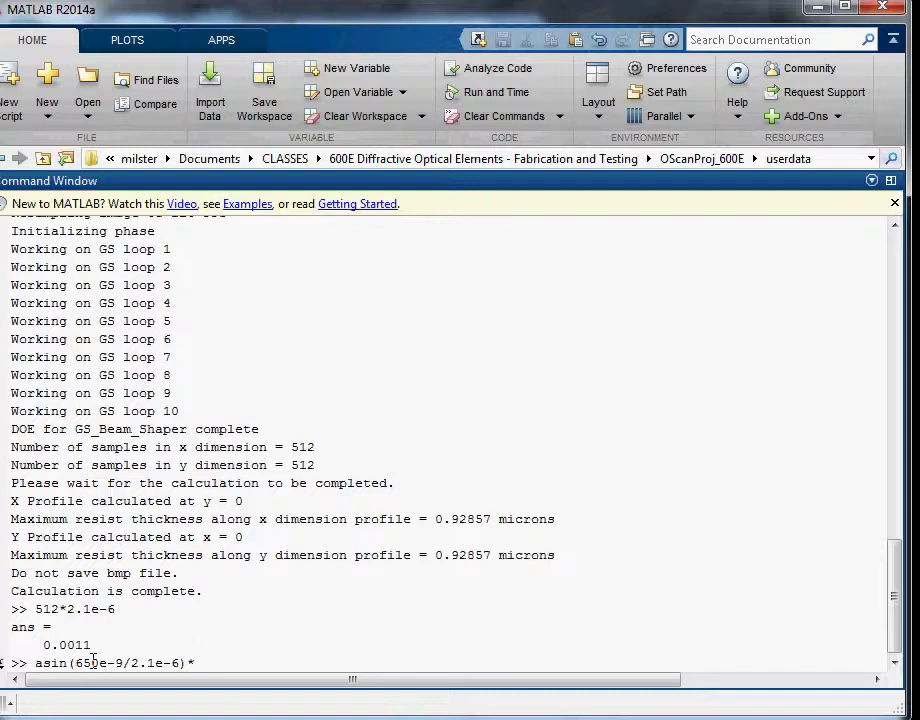
text(180/pi*2)
key(Return)
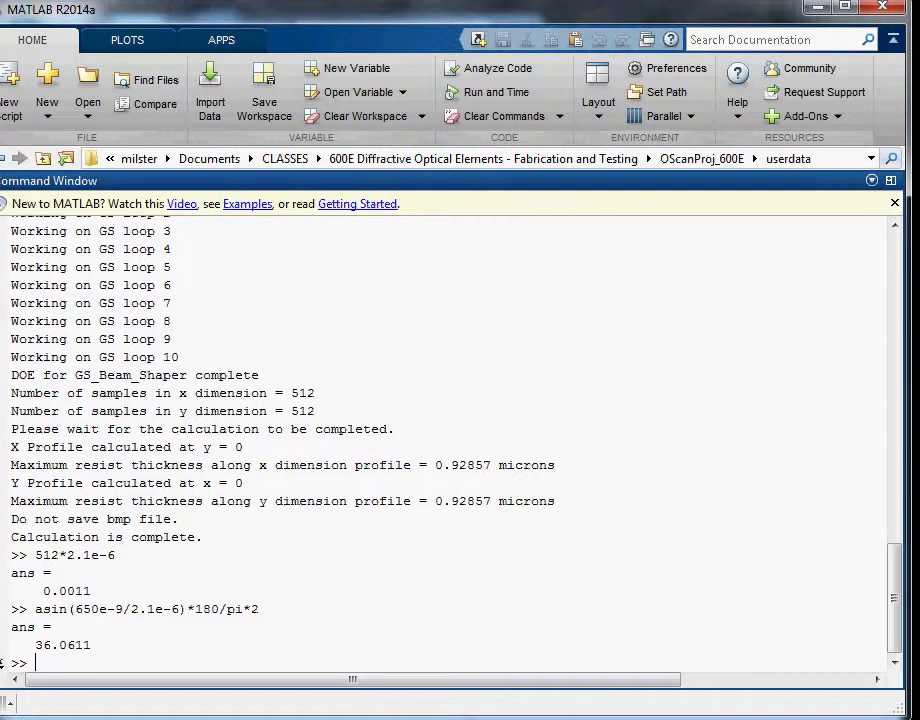
key(alt+Tab)
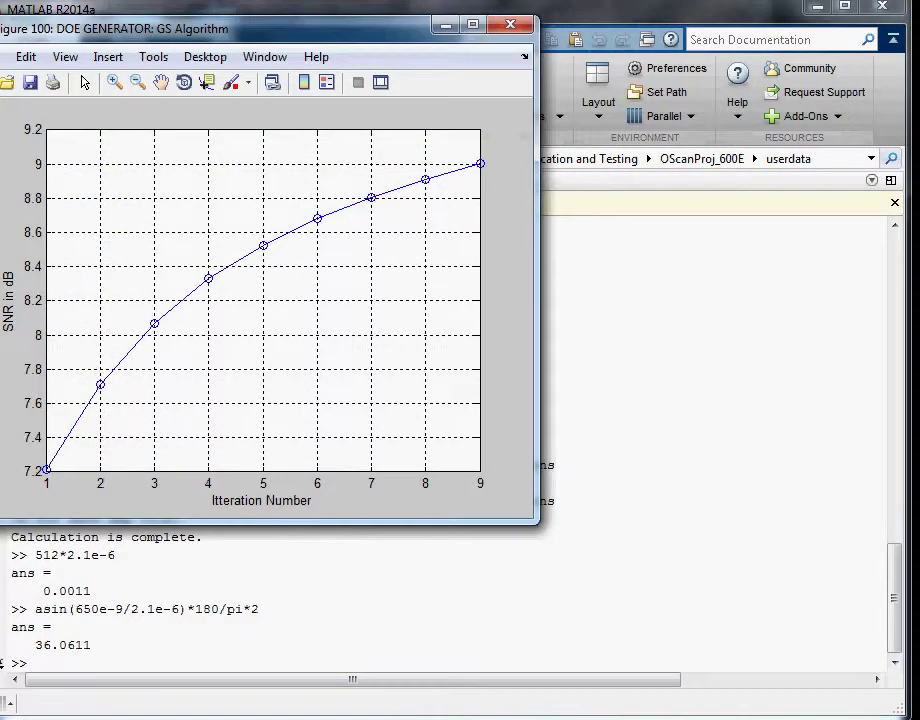
- Minimize Figure 100 and reopen the DOE element list in the Calculator
click(445, 27)
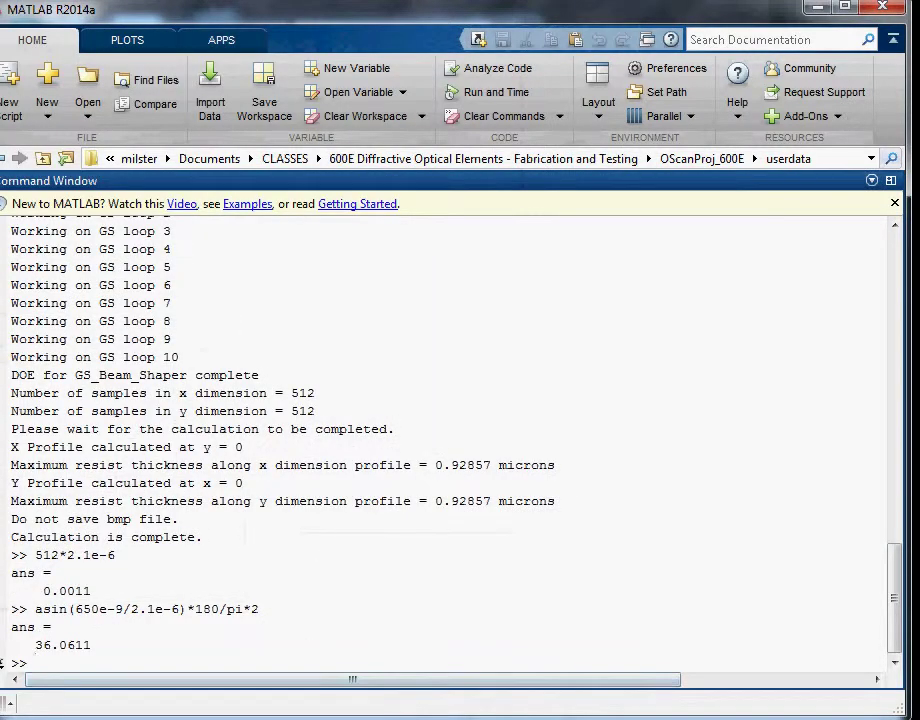
key(alt+Tab)
key(alt+Tab)
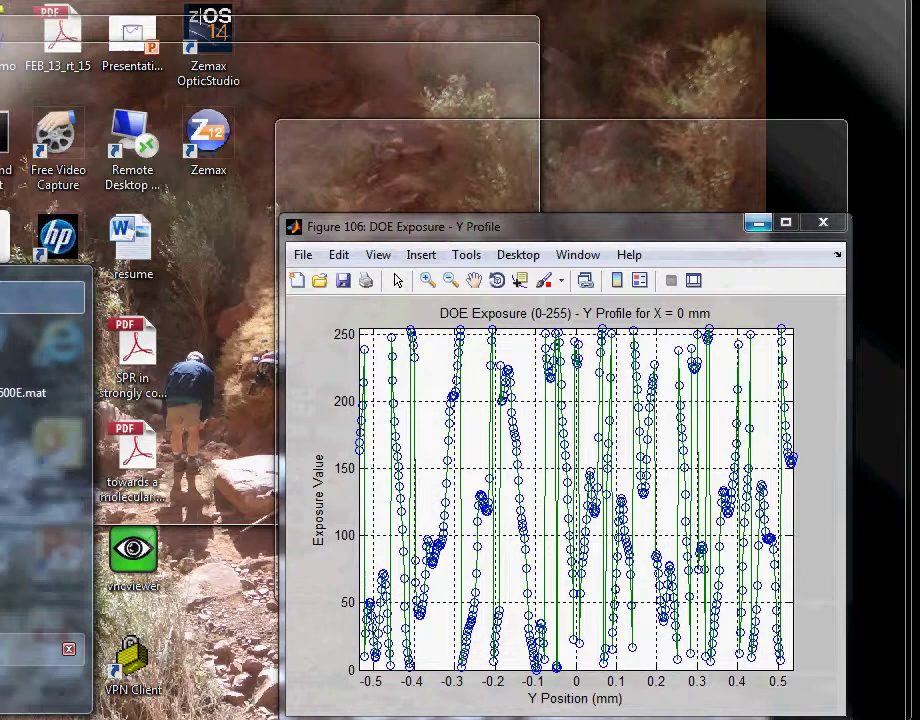
key(alt+Tab)
key(alt+Tab)
key(alt+Tab)
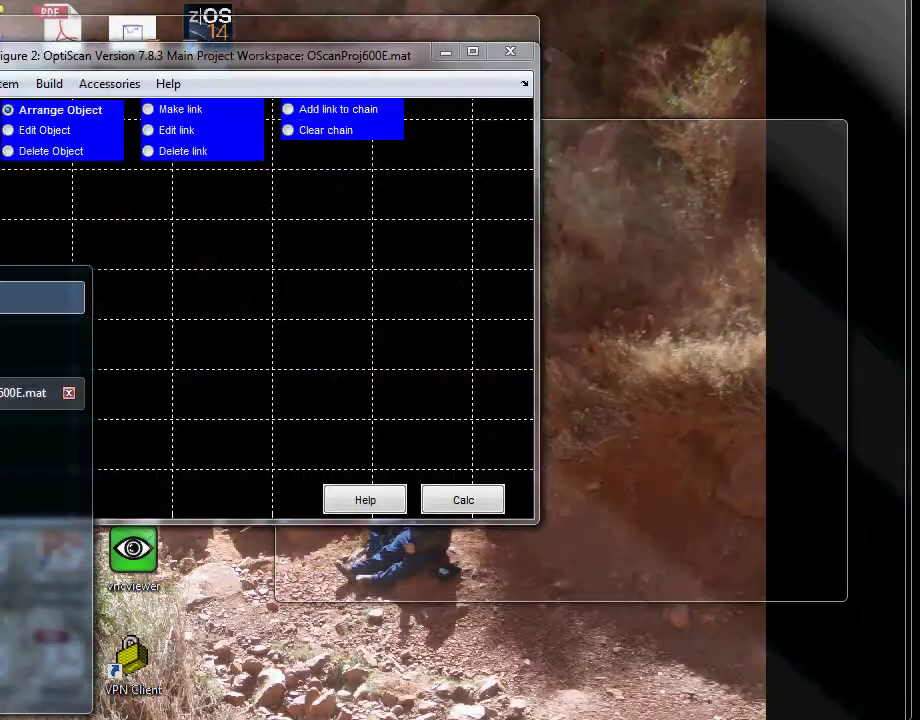
key(alt+Tab)
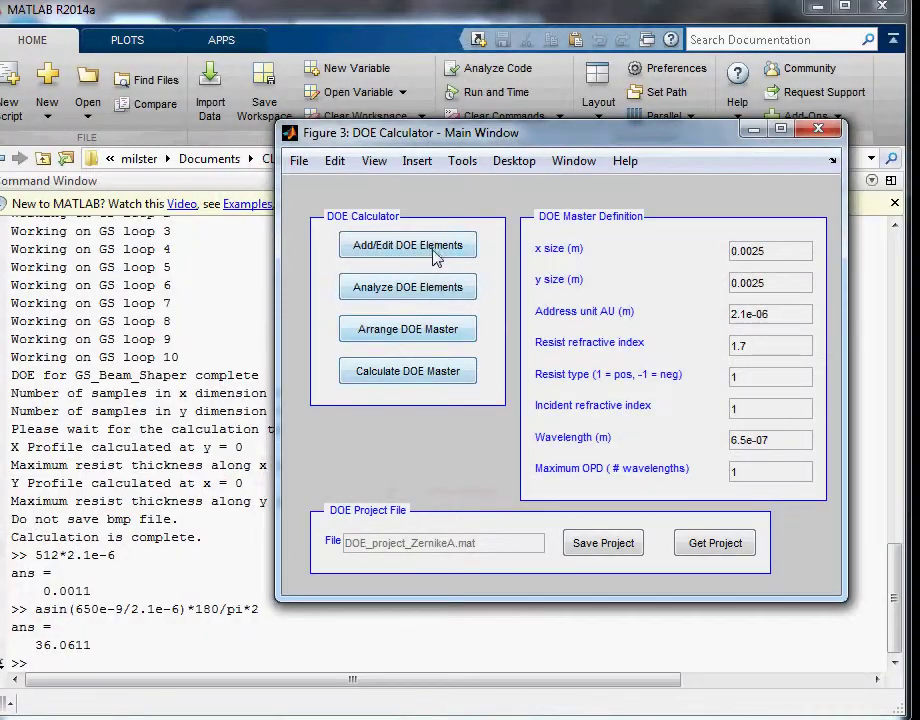
click(407, 245)
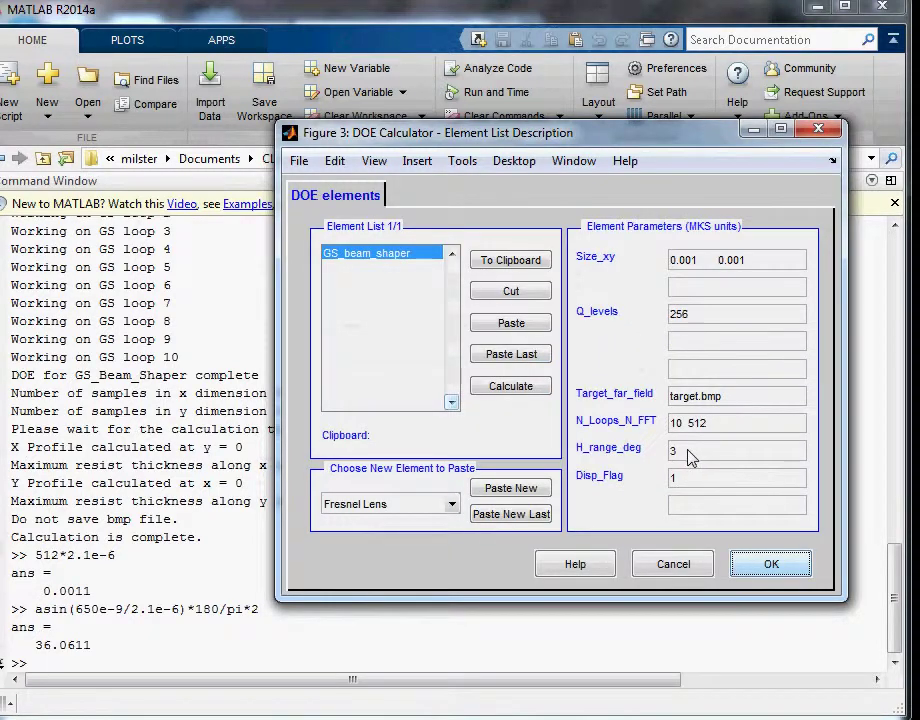
- Change GS_beam_shaper's H_range_deg from 3 to 10
drag(690, 452, 636, 502)
key(BackSpace)
text(10)
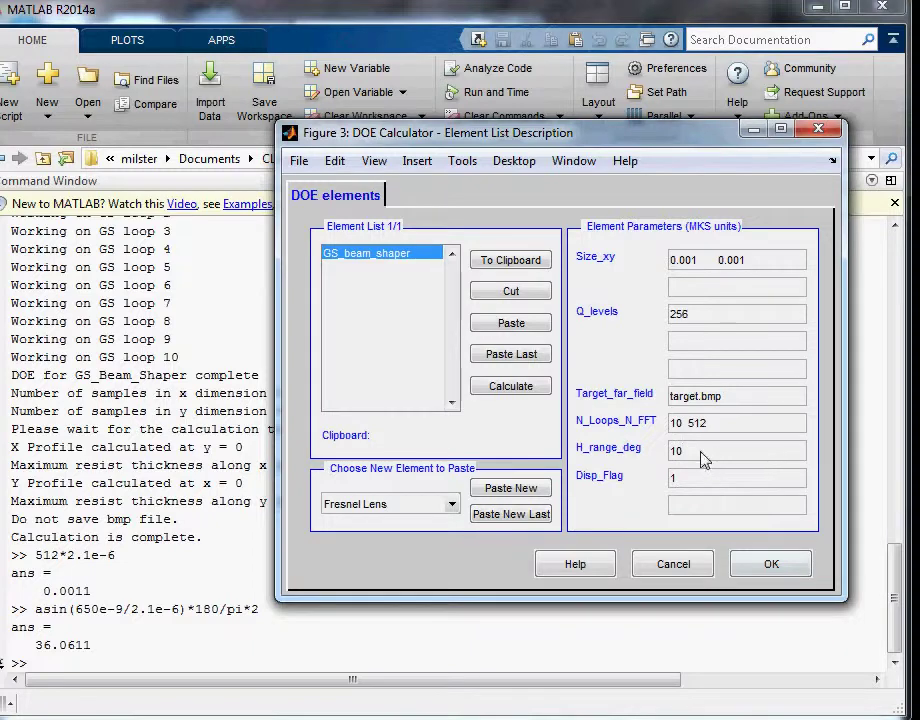
- Calculate the GS beam shaper using wilbur.bmp as the target image
click(503, 390)
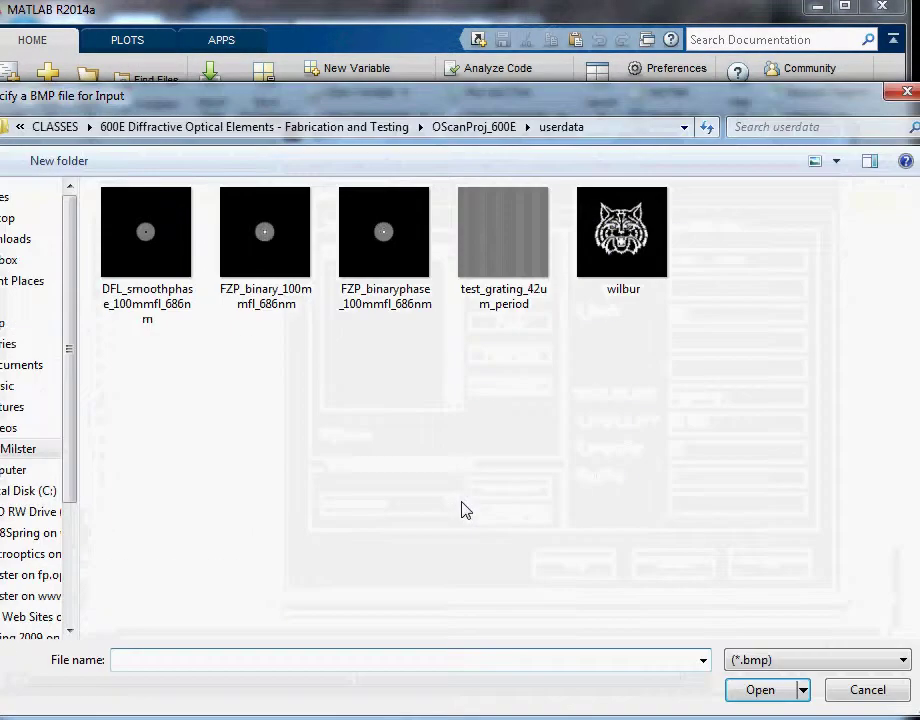
click(622, 248)
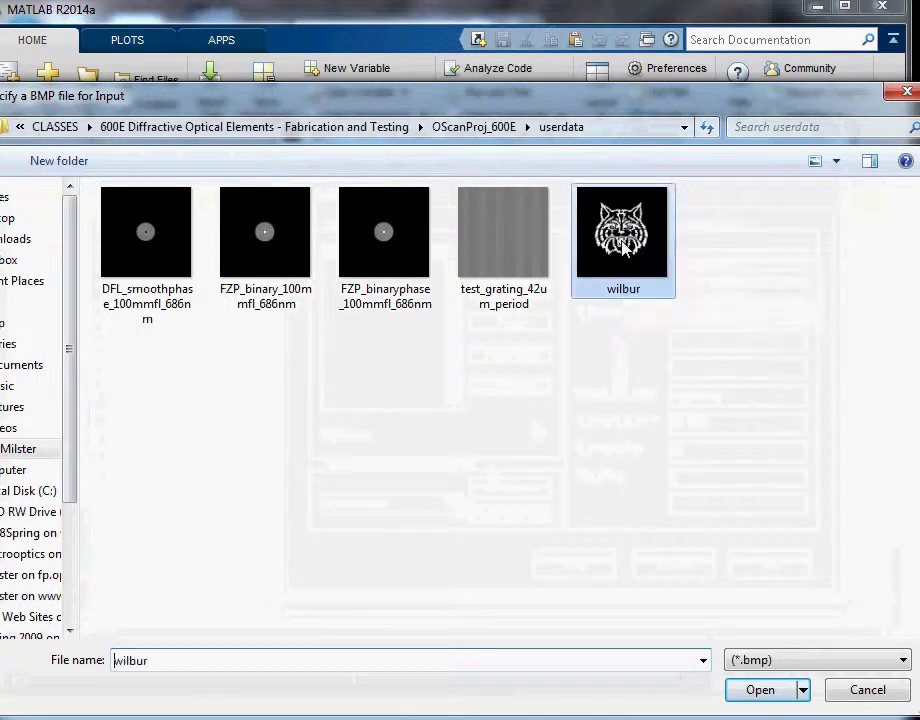
click(777, 697)
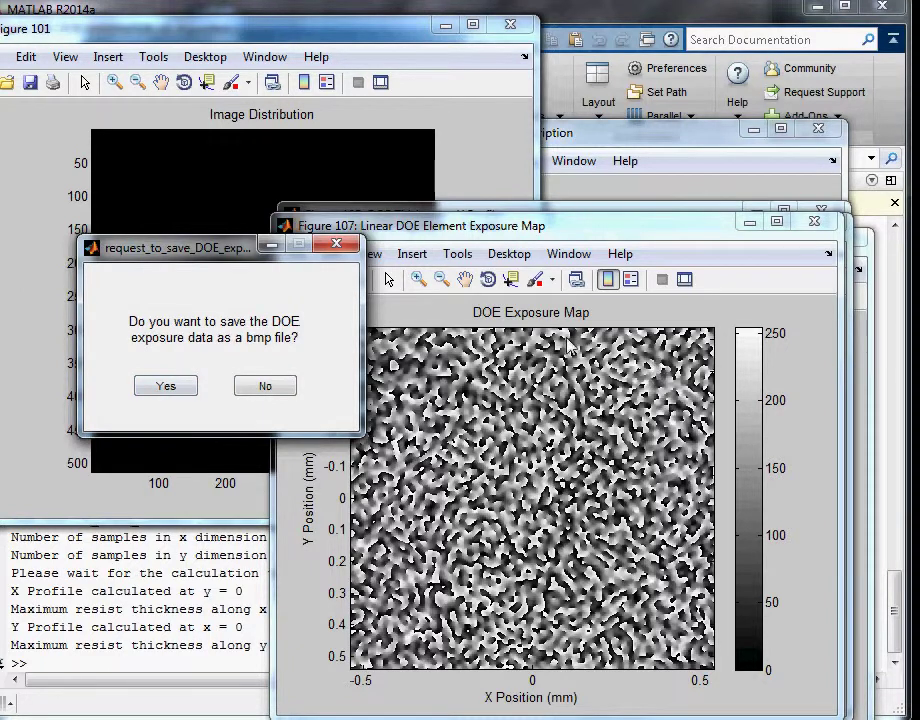
- Decline saving a bmp and zoom in twice on the reconstructed wildcat in Figure 101
click(266, 388)
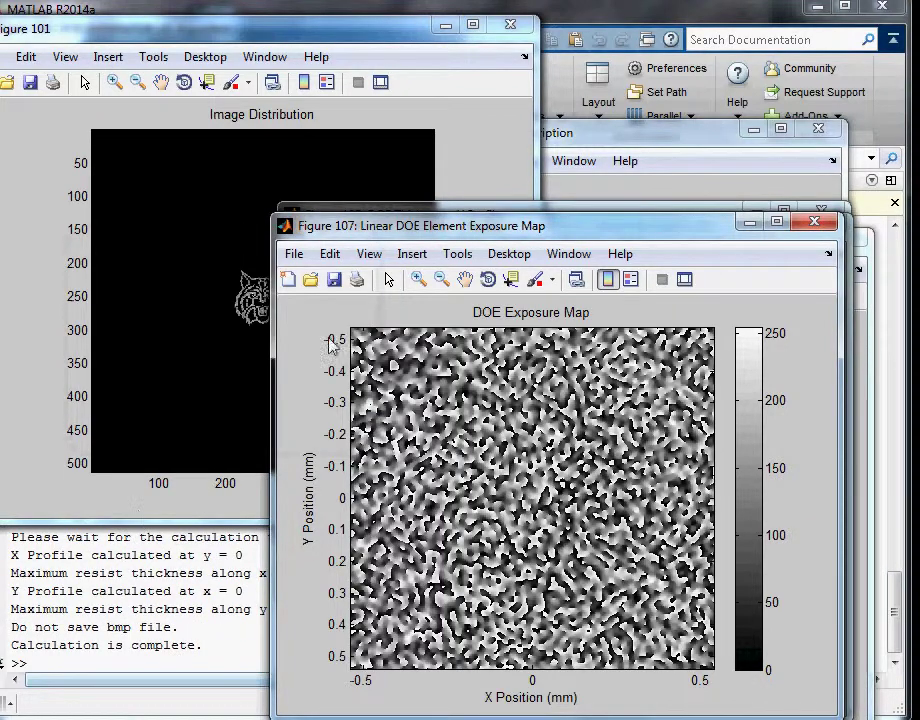
click(380, 43)
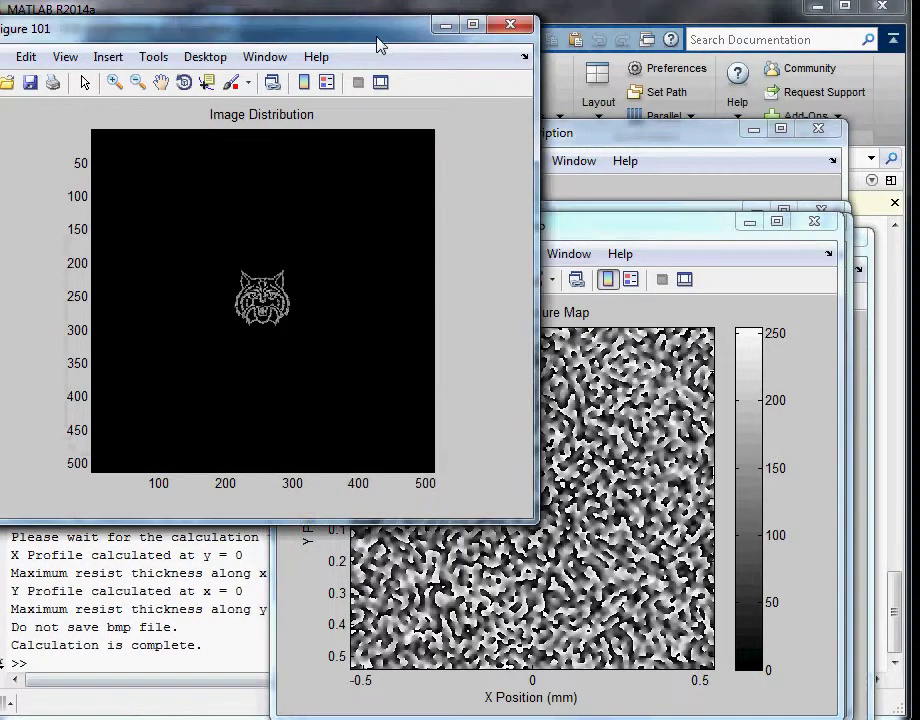
click(116, 83)
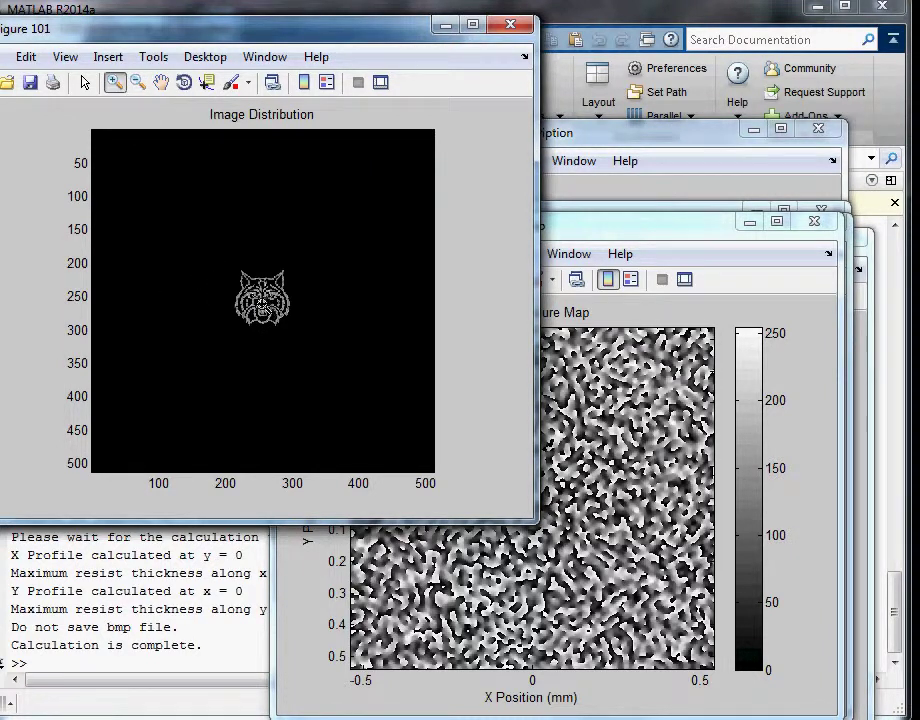
click(263, 301)
click(269, 306)
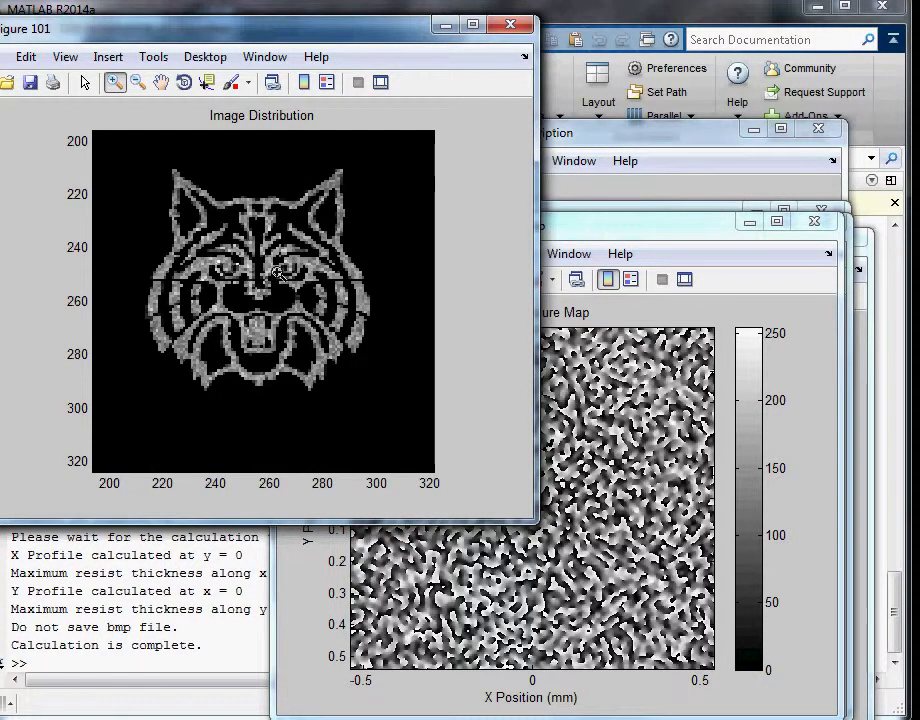
- Reset Figure 101 to its original view and bring the DOE exposure map forward
right_click(259, 284)
click(319, 316)
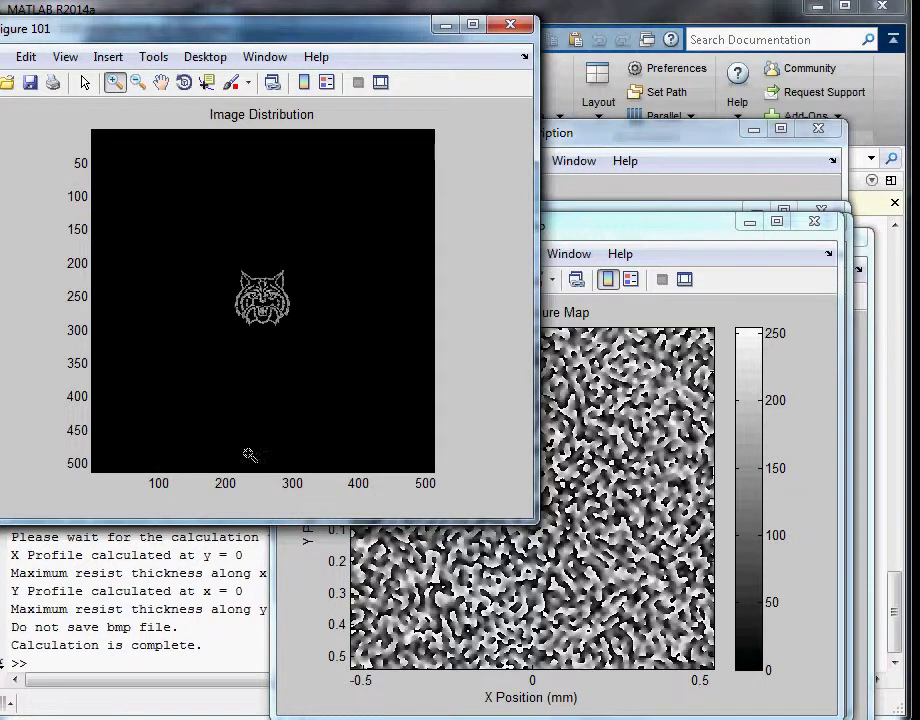
click(683, 232)
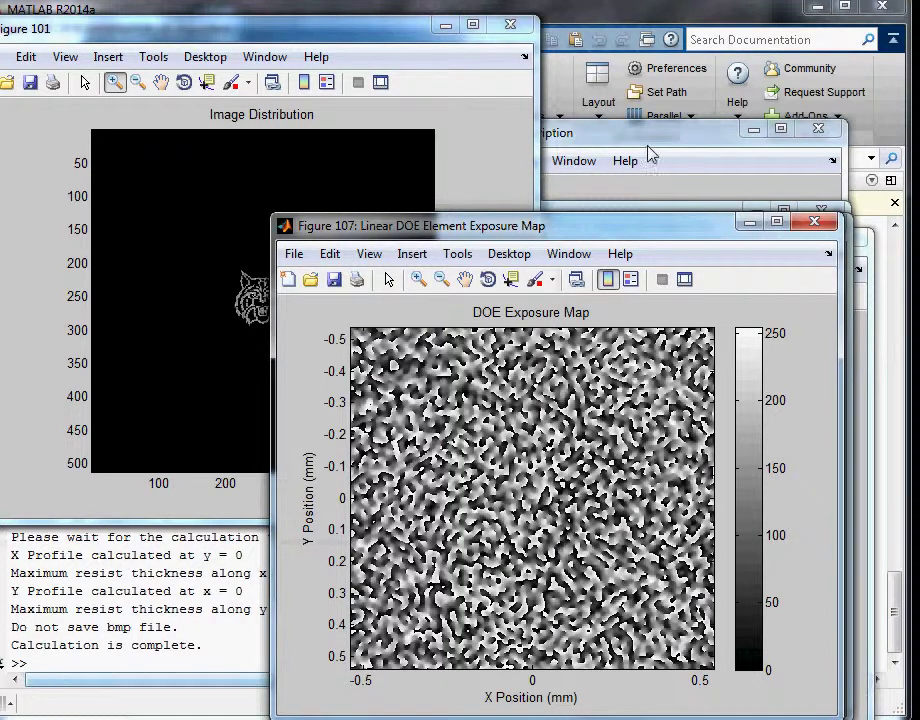
- Change N_Loops_N_FFT in the Element List from 10 512 to 50 512
click(652, 198)
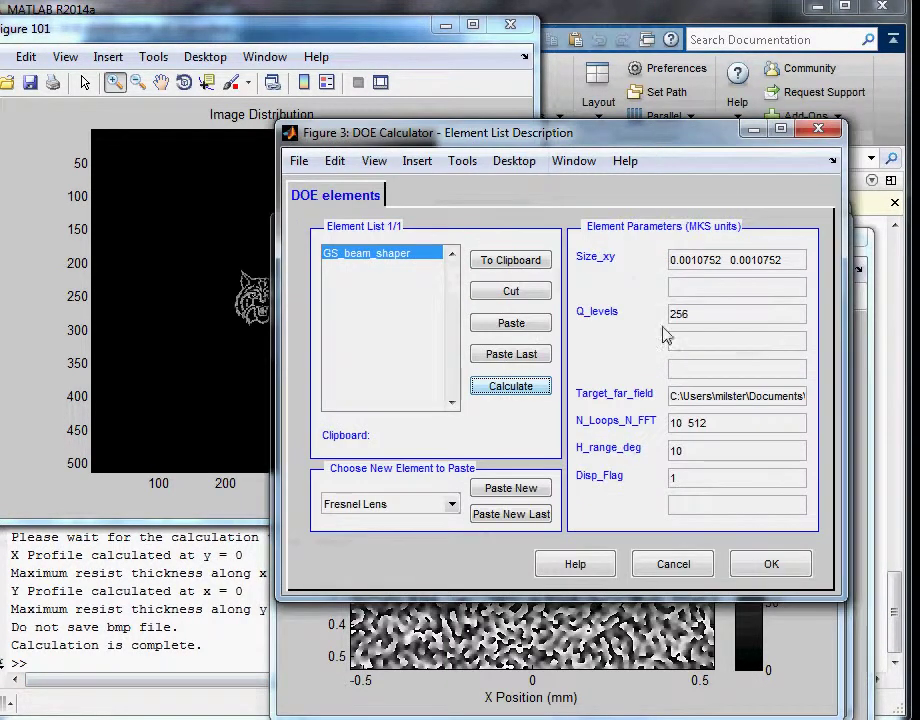
click(688, 426)
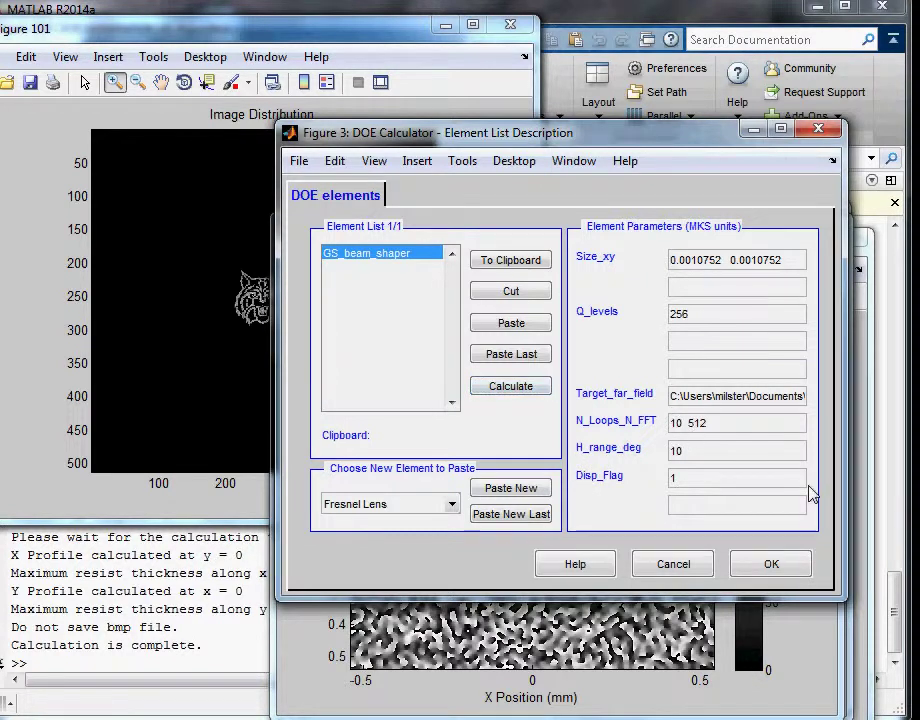
key(Left)
key(BackSpace)
text(5)
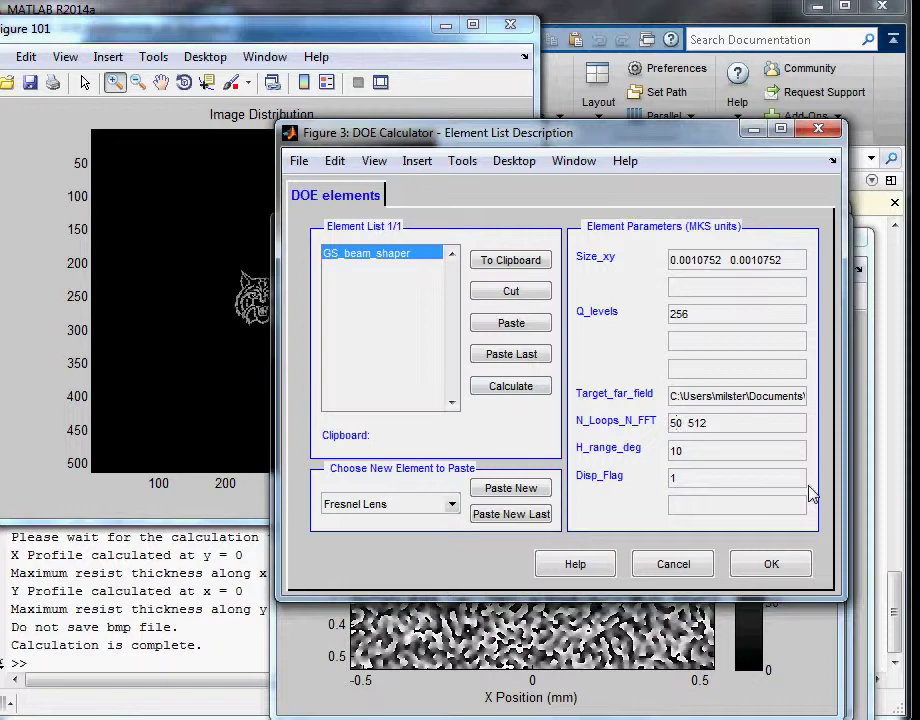
- Recalculate the GS beam shaper using wilbur.bmp as the target image
click(525, 388)
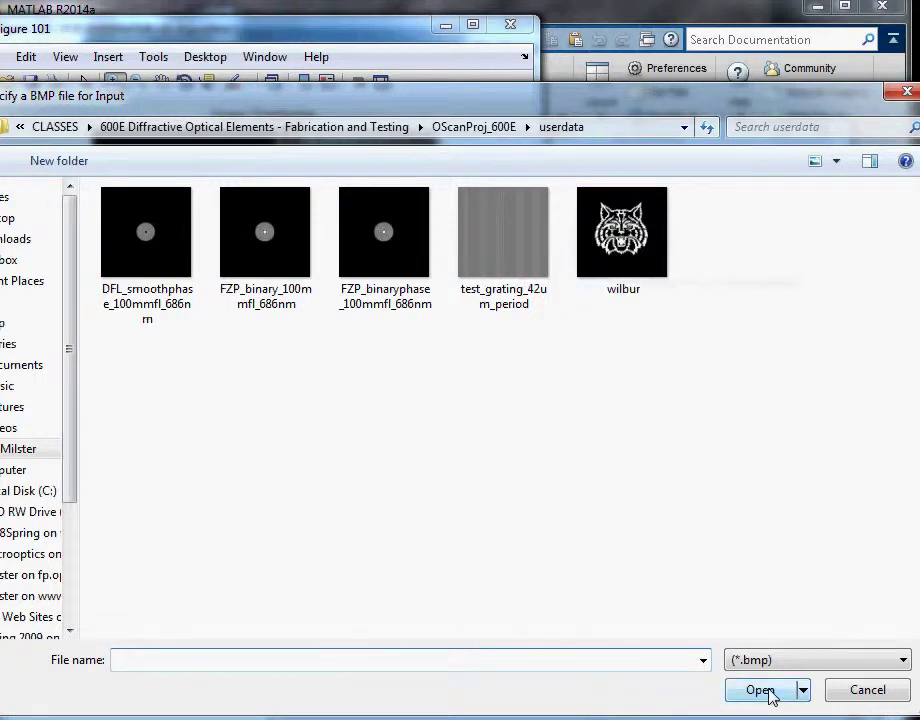
click(630, 236)
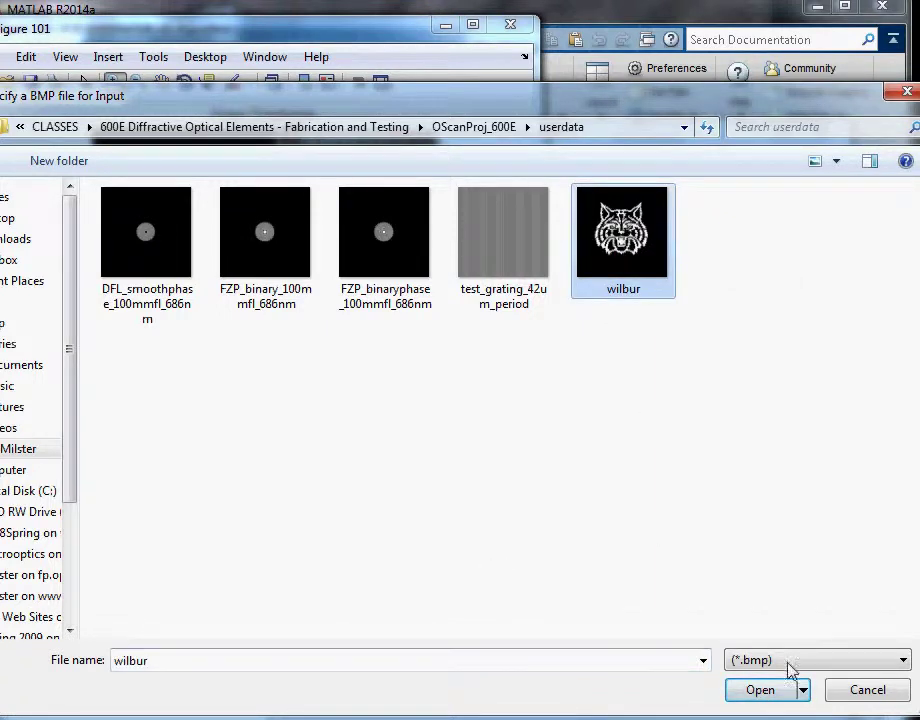
click(779, 694)
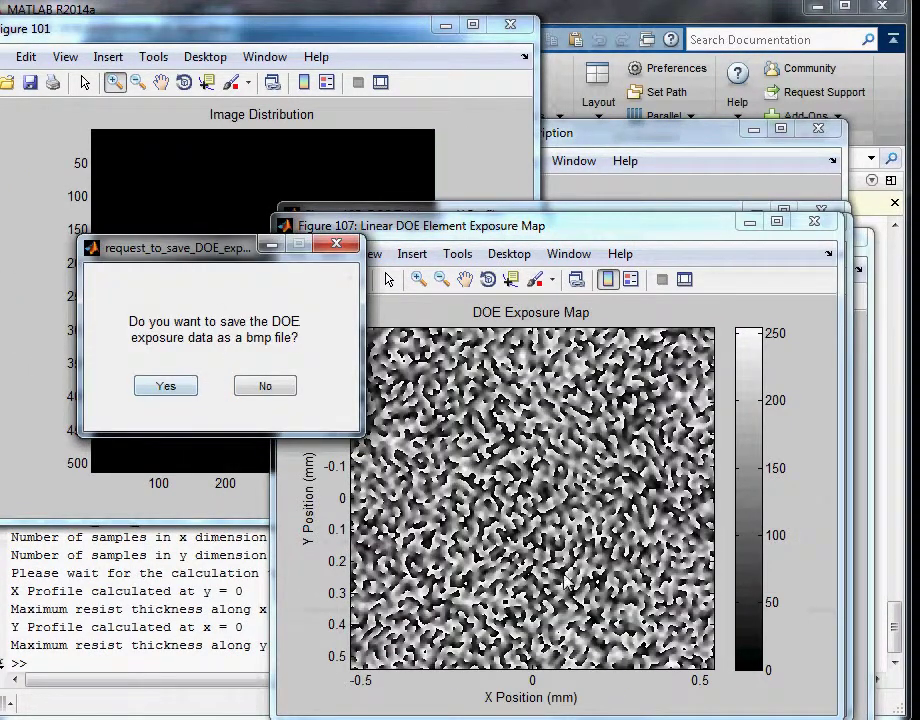
- Decline saving the bmp and zoom in twice on the 50-iteration wildcat reconstruction in Figure 101
click(262, 389)
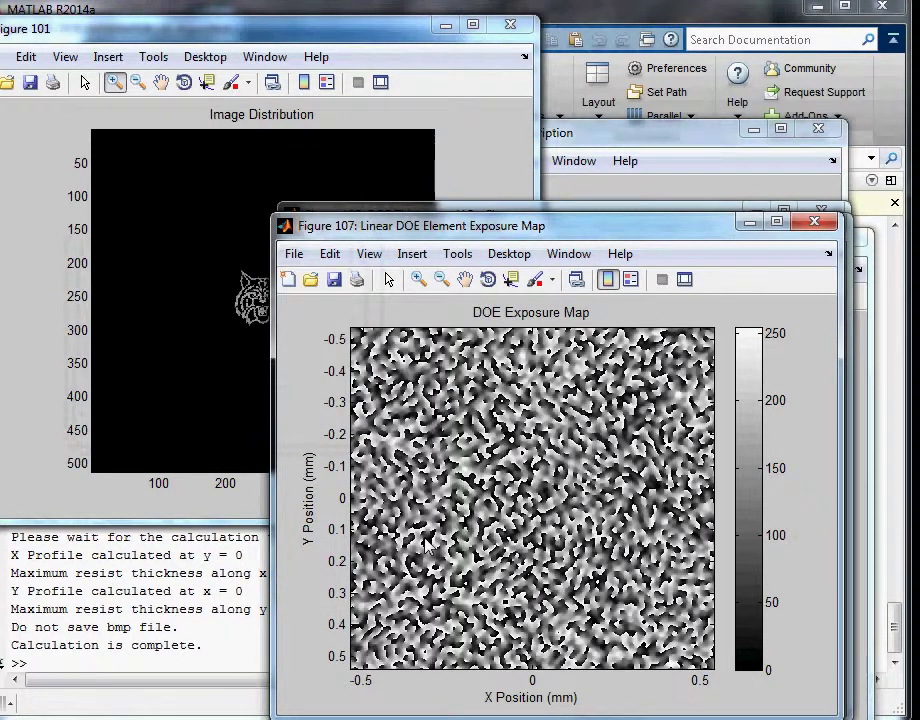
click(322, 35)
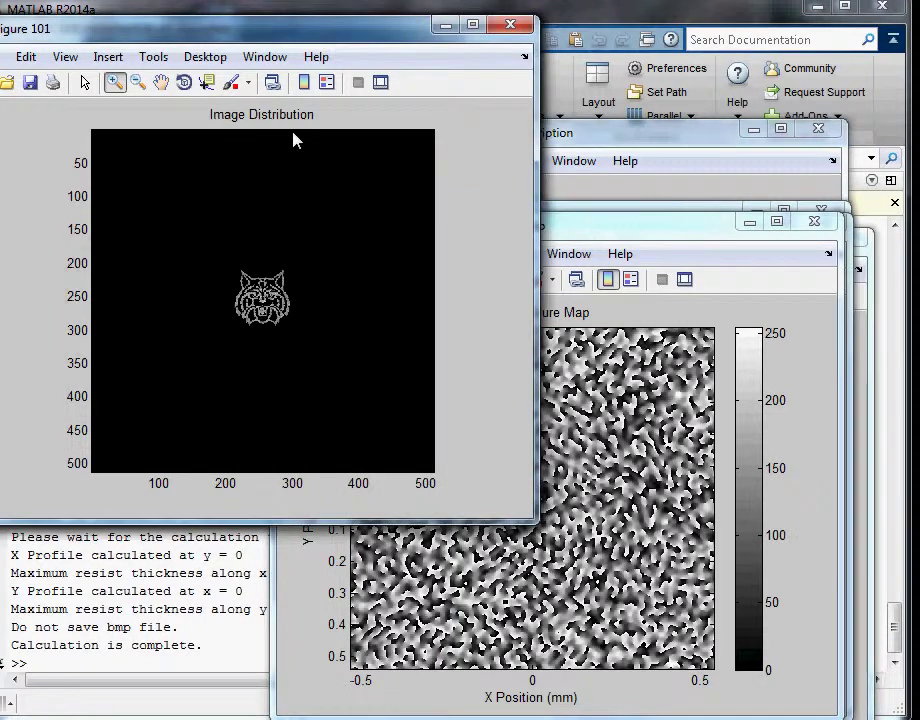
click(262, 300)
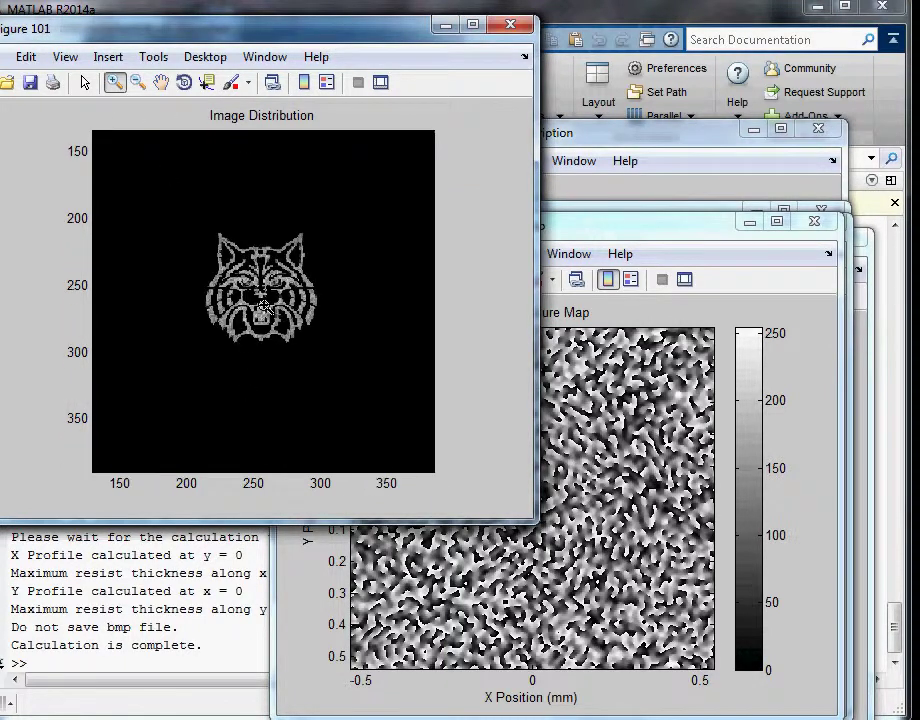
click(259, 292)
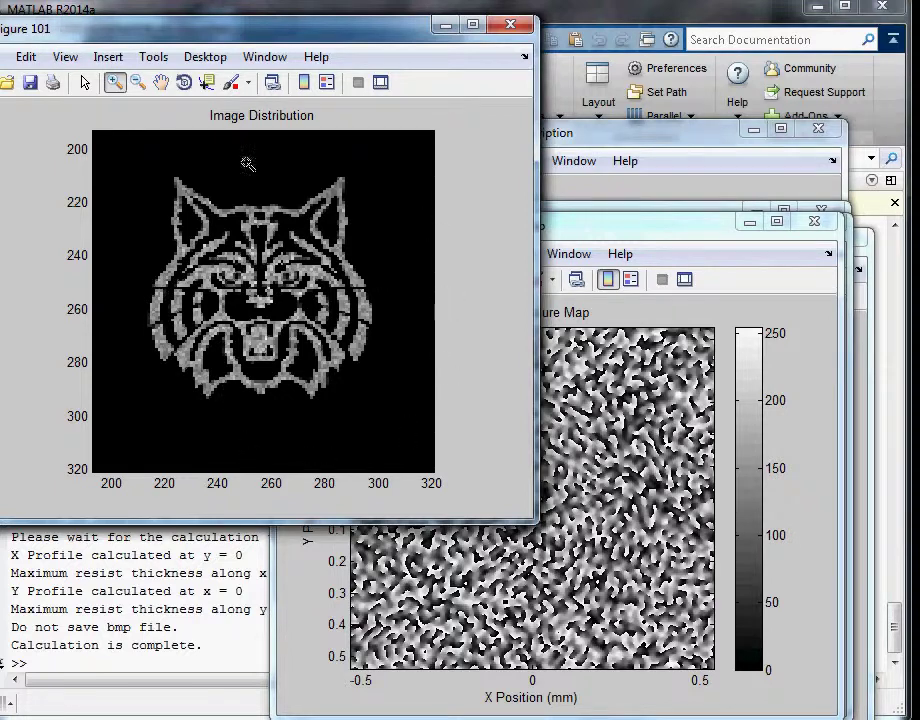
- Put away Figure 101 and show Figure 100's SNR vs Iteration Number curve, rising toward 10 dB
click(446, 25)
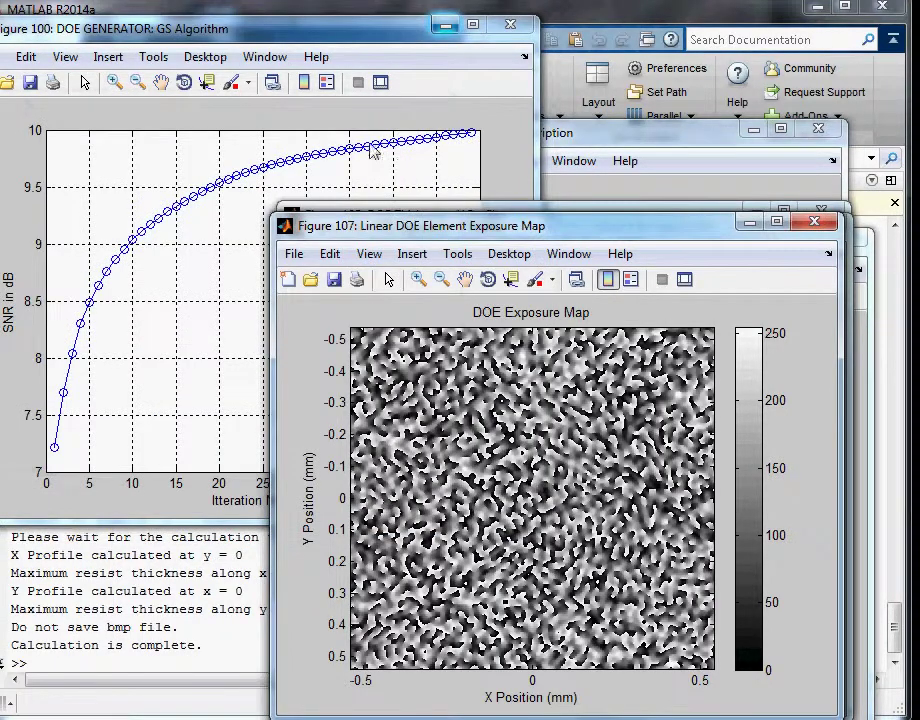
click(330, 28)
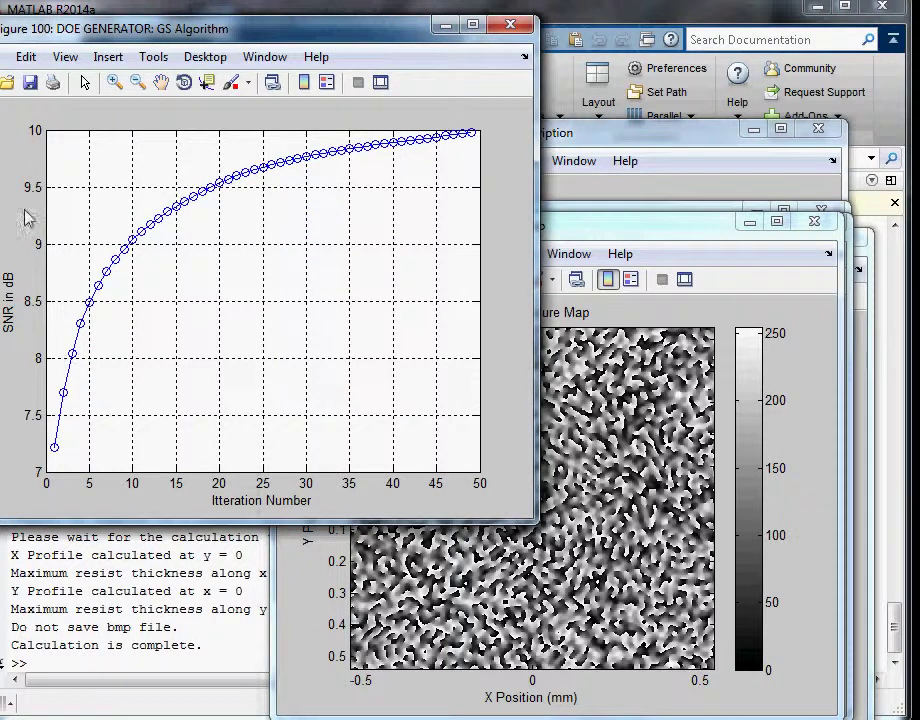